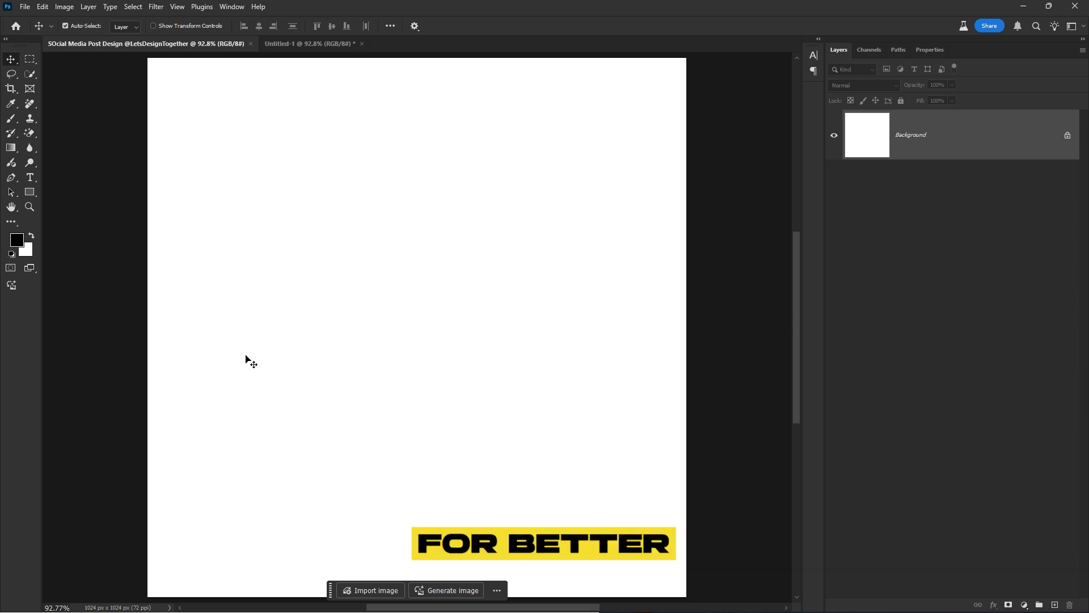
Step: Draw a 68×68 px square with the Rectangle tool
{"action": "left_click", "coordinate": [31, 192]}
{"action": "left_click", "coordinate": [64, 193]}
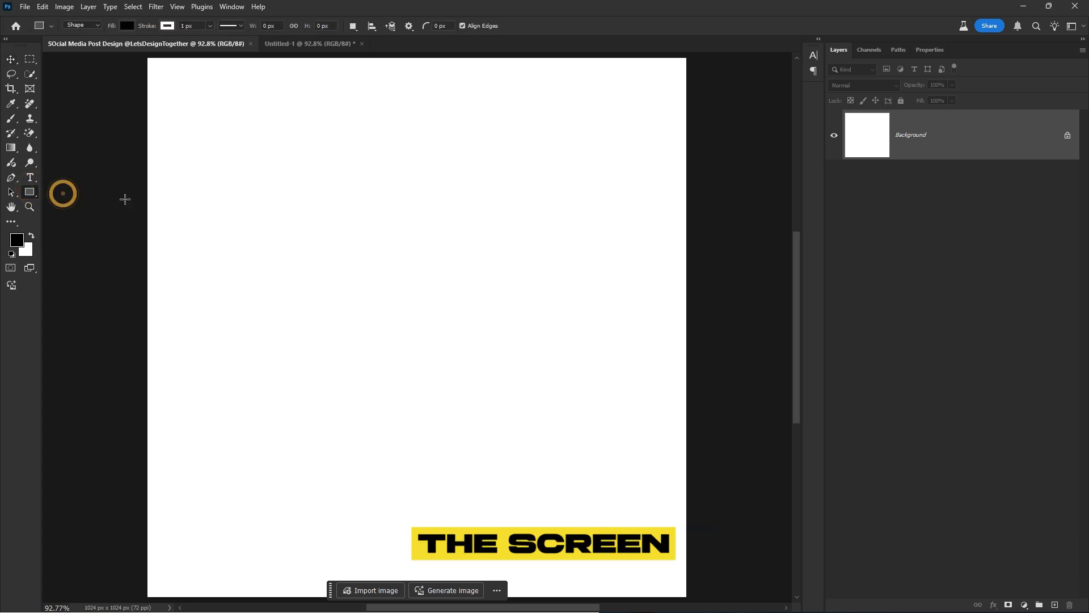
{"action": "left_click", "coordinate": [228, 182]}
{"action": "type", "text": "68"}
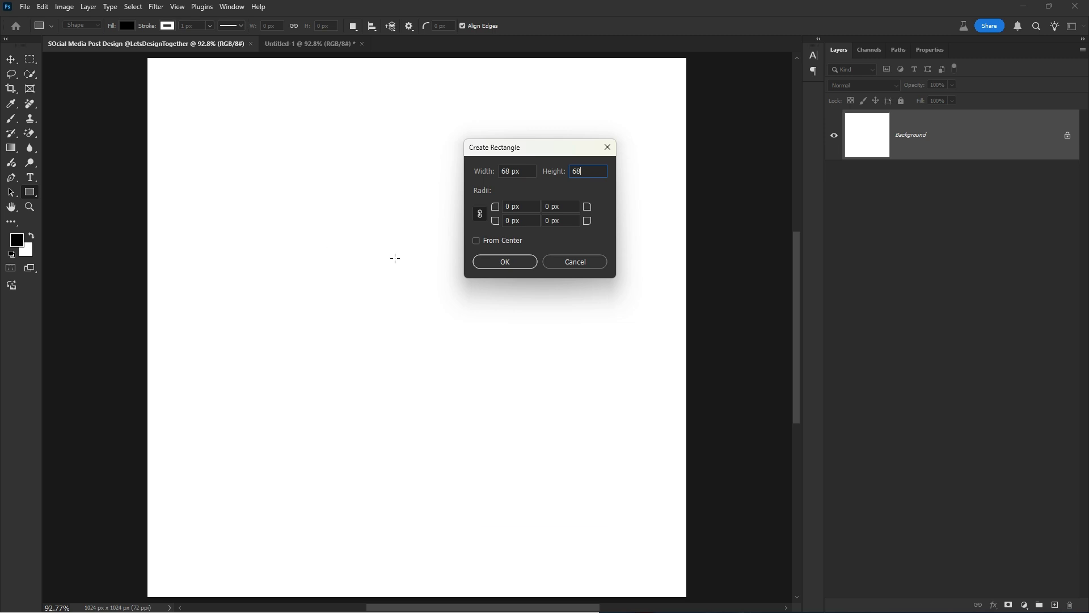
{"action": "left_click", "coordinate": [494, 267]}
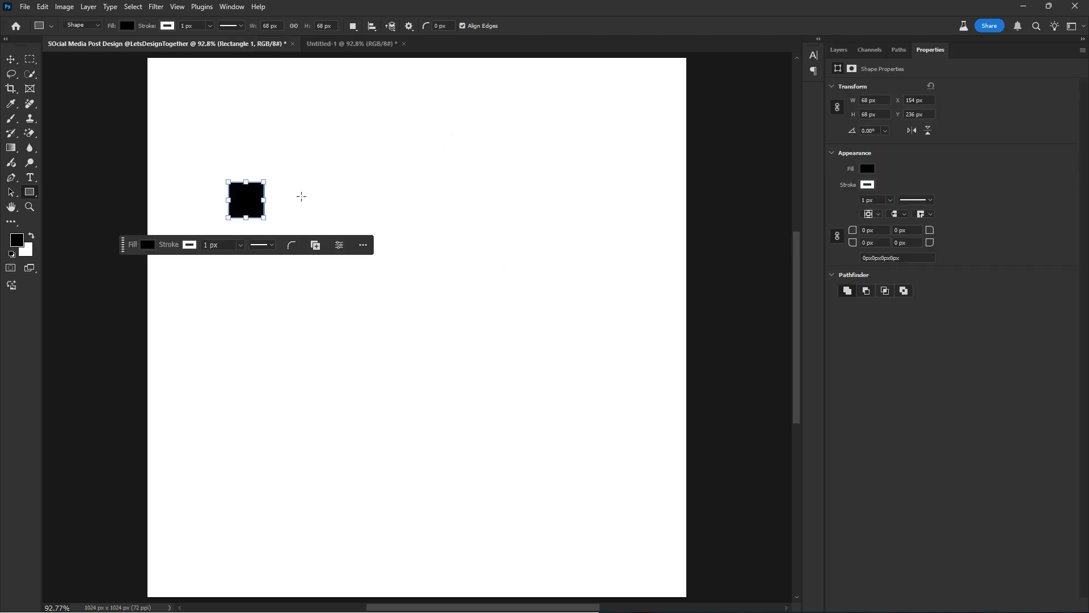
Step: Add guides from the square's edges at the top-left and bottom-right canvas corners
{"action": "key", "text": "v"}
{"action": "left_click_drag", "start_coordinate": [246, 198], "coordinate": [171, 80]}
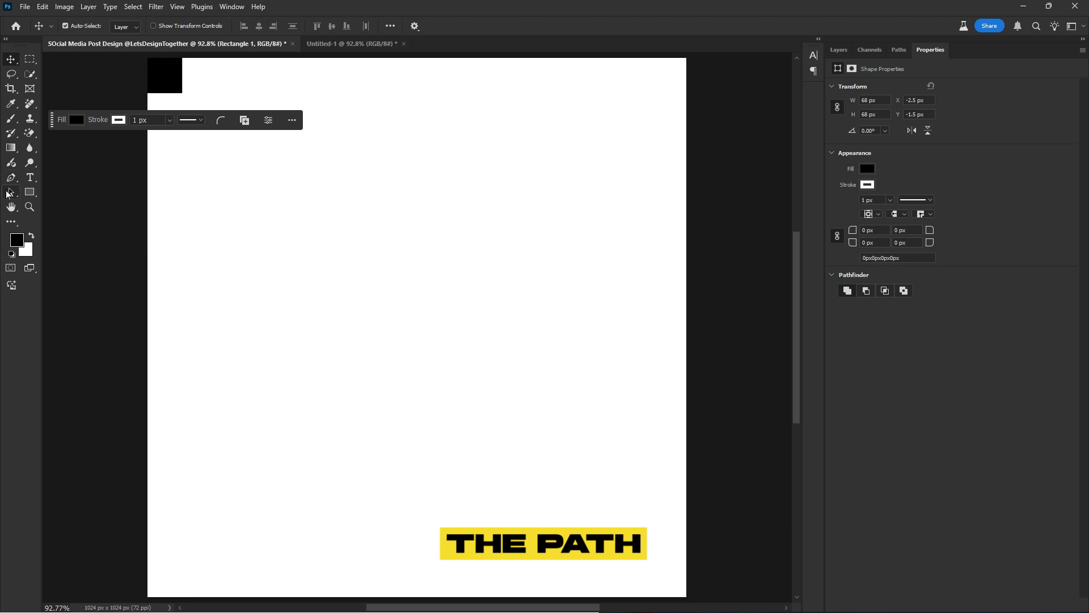
{"action": "left_click", "coordinate": [11, 193]}
{"action": "right_click", "coordinate": [162, 80]}
{"action": "left_click", "coordinate": [214, 138]}
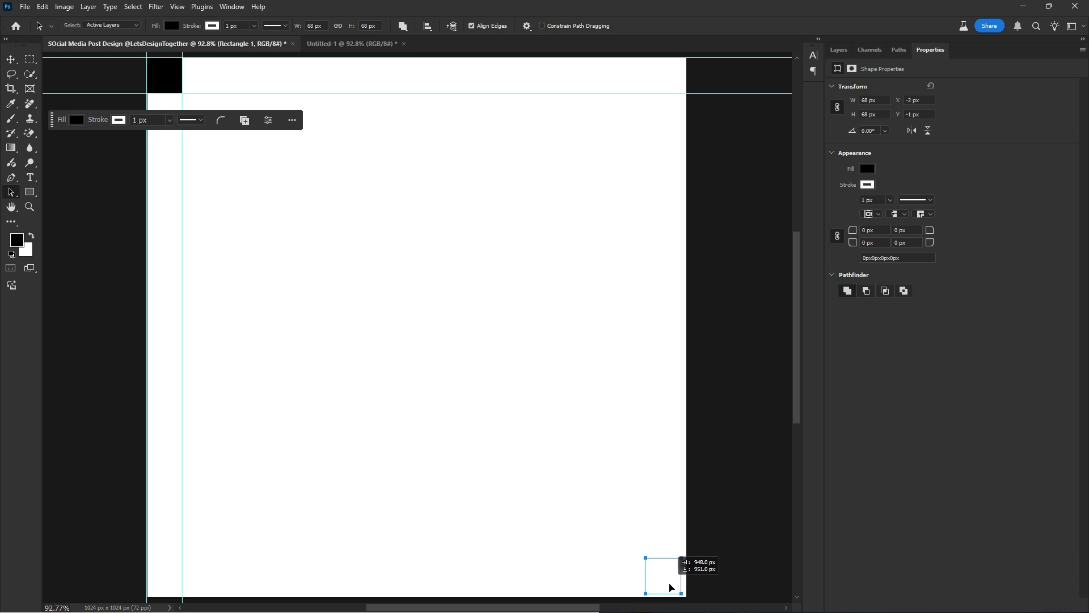
{"action": "left_click_drag", "start_coordinate": [670, 587], "coordinate": [673, 589]}
{"action": "right_click", "coordinate": [677, 575]}
{"action": "left_click", "coordinate": [712, 383]}
Step: Delete the helper square and place the grey Mercedes photo as an embedded layer
{"action": "key", "text": "Delete"}
{"action": "key", "text": "v"}
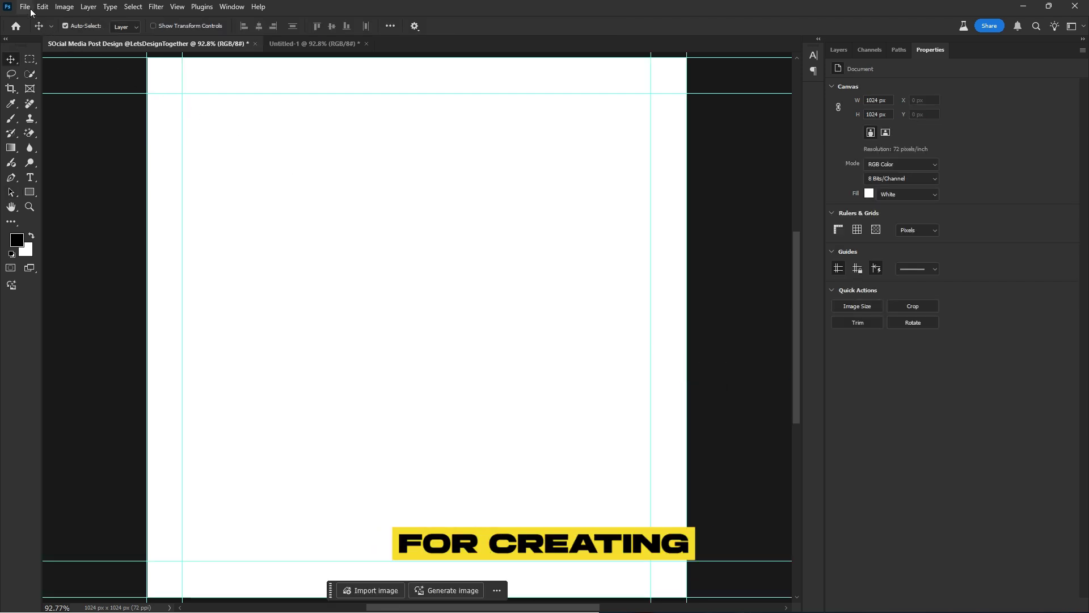
{"action": "left_click", "coordinate": [26, 6]}
{"action": "left_click", "coordinate": [89, 242]}
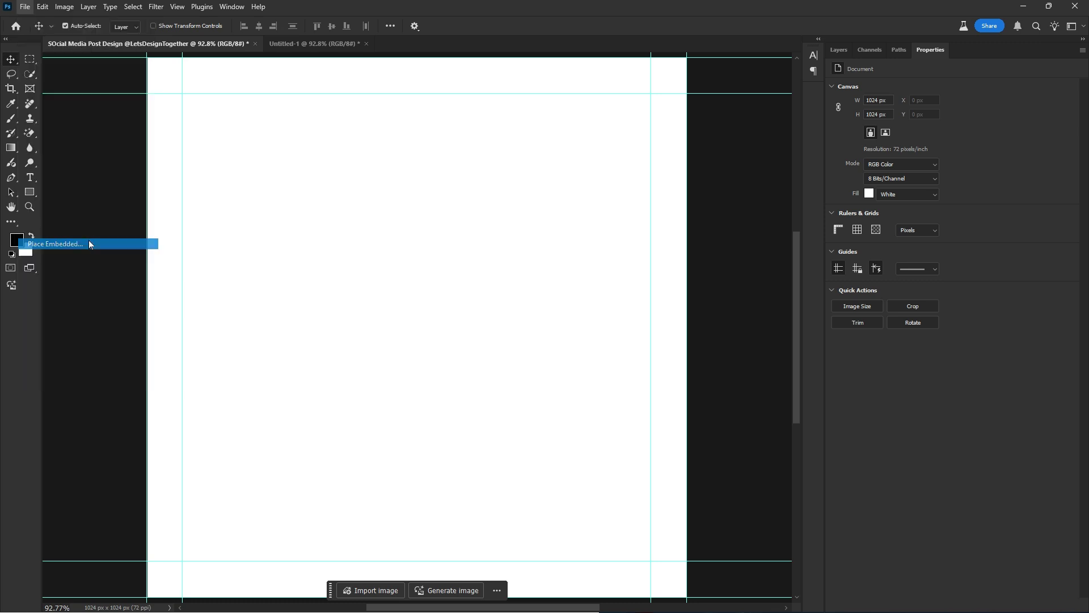
{"action": "scroll", "coordinate": [425, 320], "scroll_direction": "down", "scroll_amount": 10}
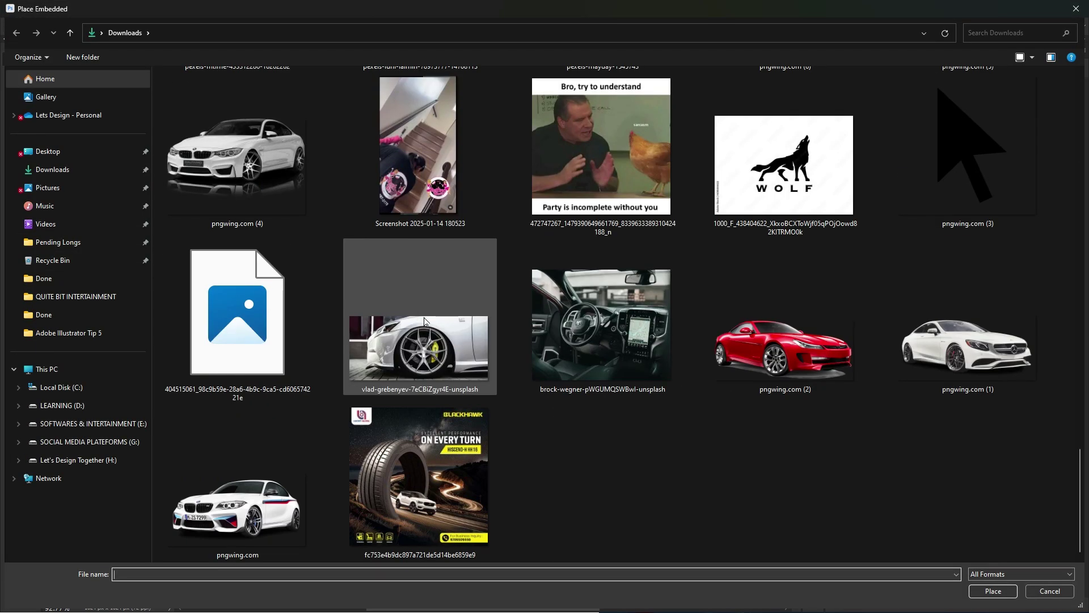
{"action": "scroll", "coordinate": [425, 321], "scroll_direction": "up", "scroll_amount": 3}
{"action": "double_click", "coordinate": [808, 165]}
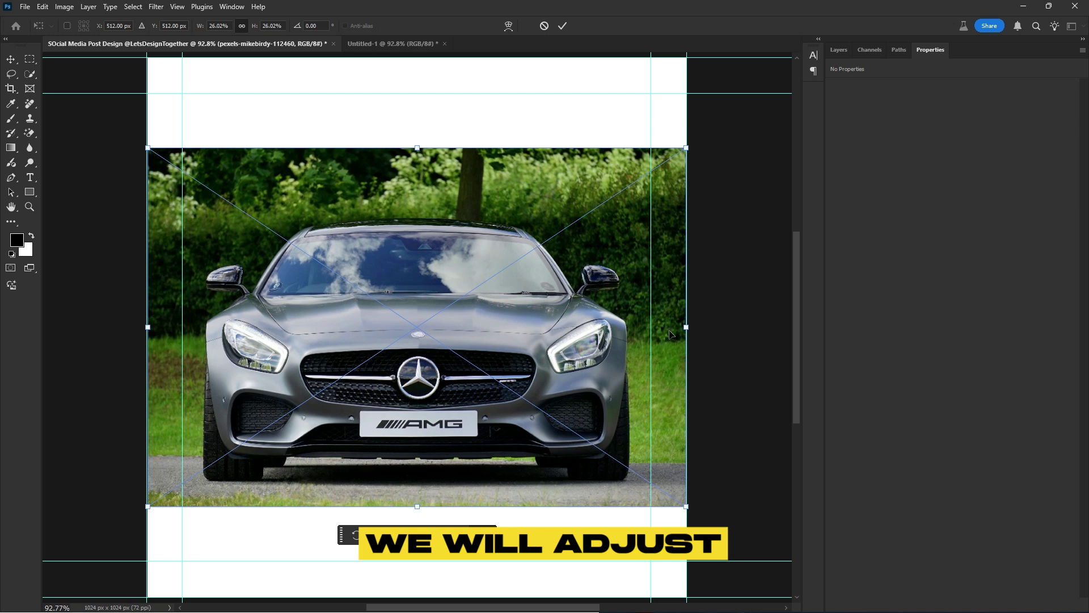
Step: Scale the car photo to cover the canvas and lower its opacity to 14%
{"action": "left_click_drag", "start_coordinate": [685, 327], "coordinate": [751, 326]}
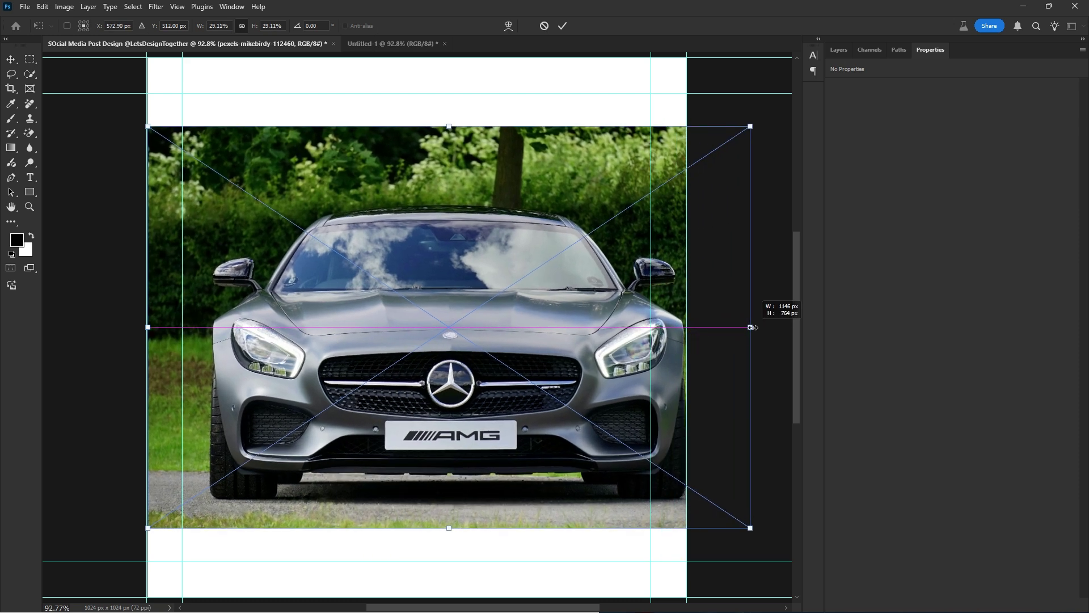
{"action": "key", "text": "ctrl+minus"}
{"action": "left_click_drag", "start_coordinate": [224, 327], "coordinate": [116, 327]}
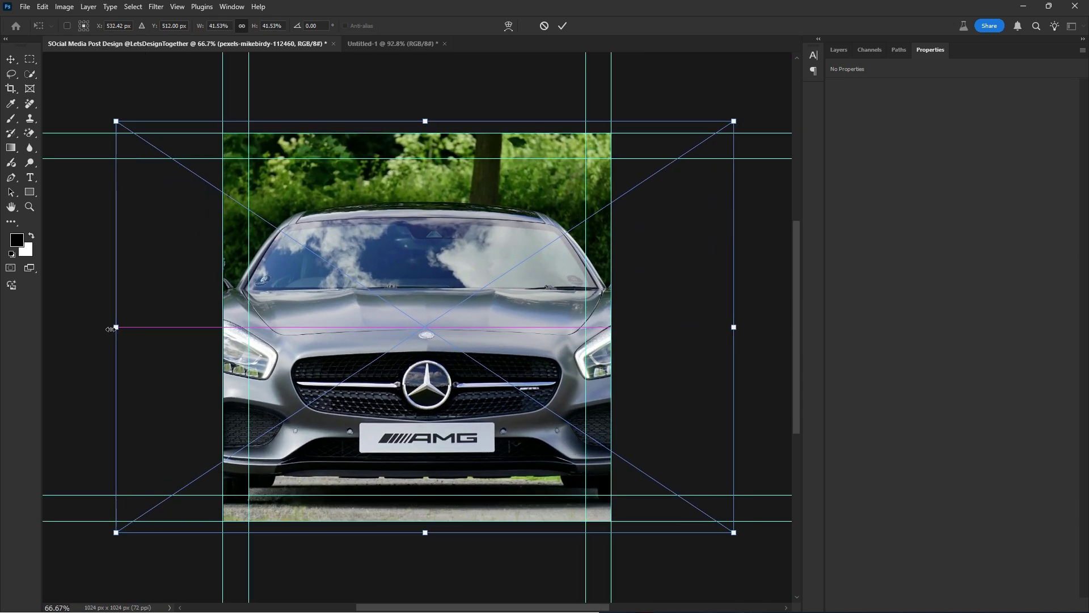
{"action": "key", "text": "Return"}
{"action": "key", "text": "ctrl+0"}
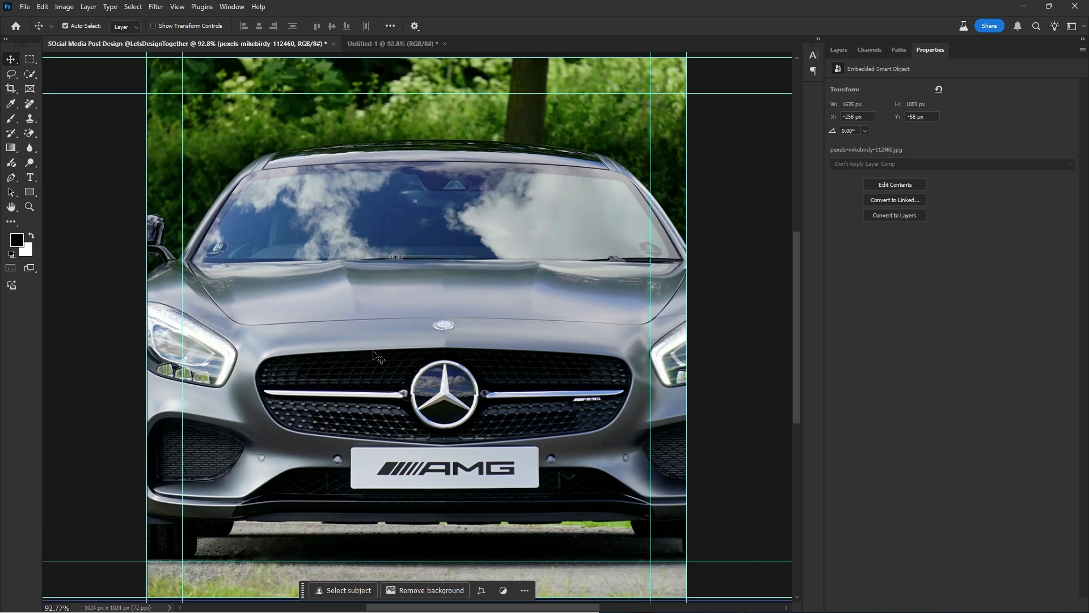
{"action": "left_click", "coordinate": [838, 51]}
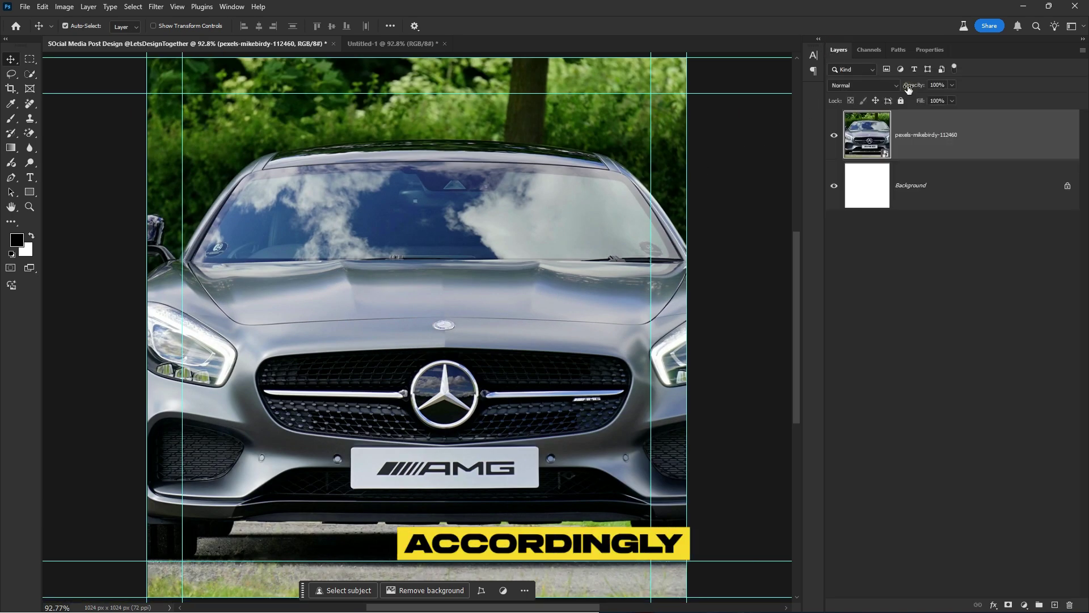
{"action": "left_click_drag", "start_coordinate": [908, 89], "coordinate": [861, 88]}
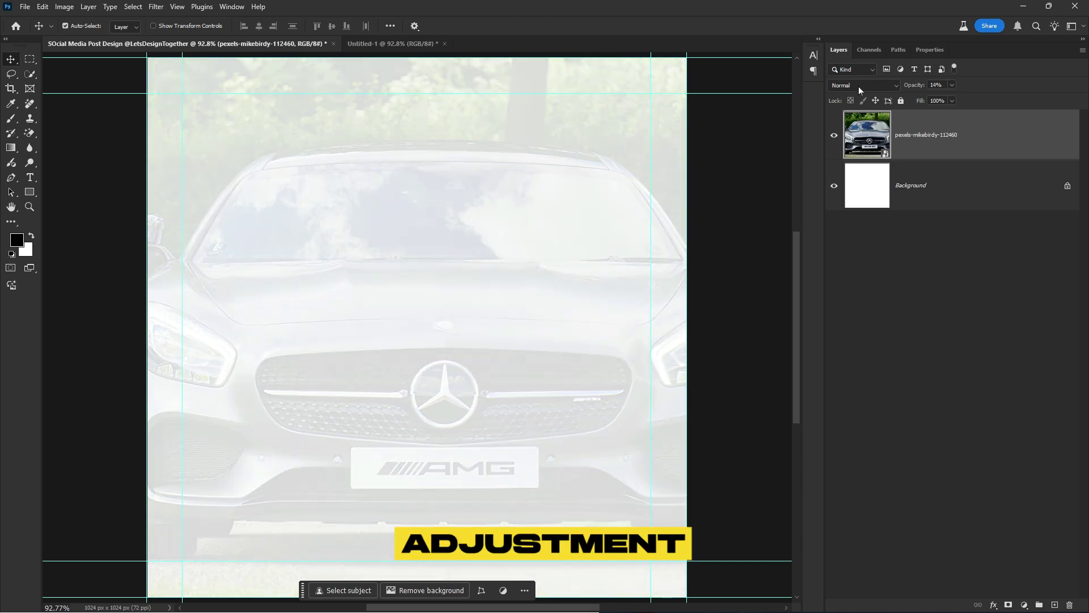
Step: Add a Gradient Fill layer with both gradient stops set to white
{"action": "key", "text": "Return"}
{"action": "left_click", "coordinate": [1024, 604]}
{"action": "left_click", "coordinate": [1057, 411]}
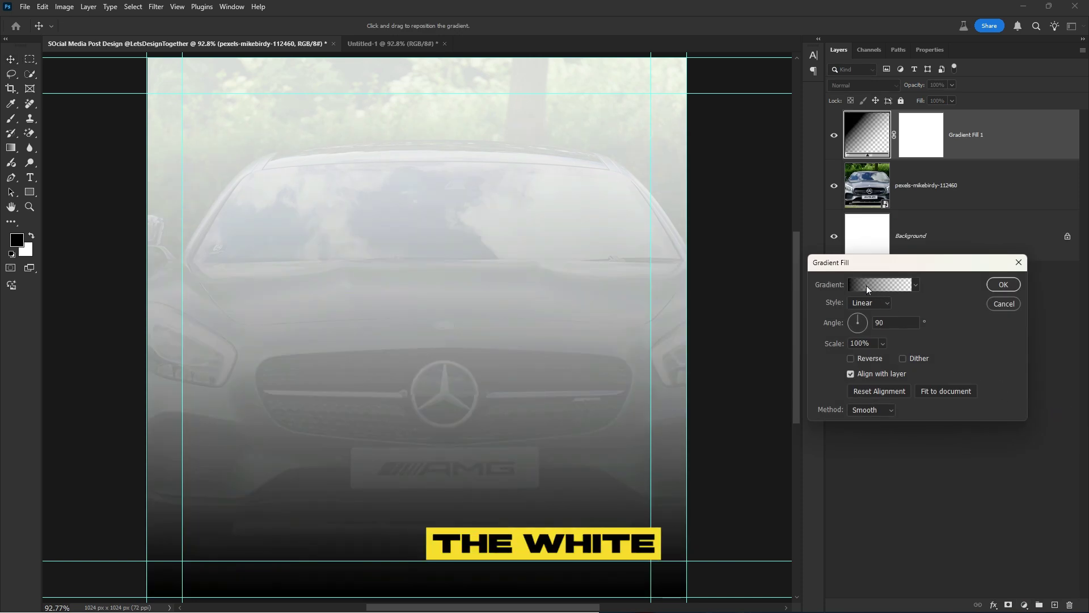
{"action": "left_click", "coordinate": [866, 285]}
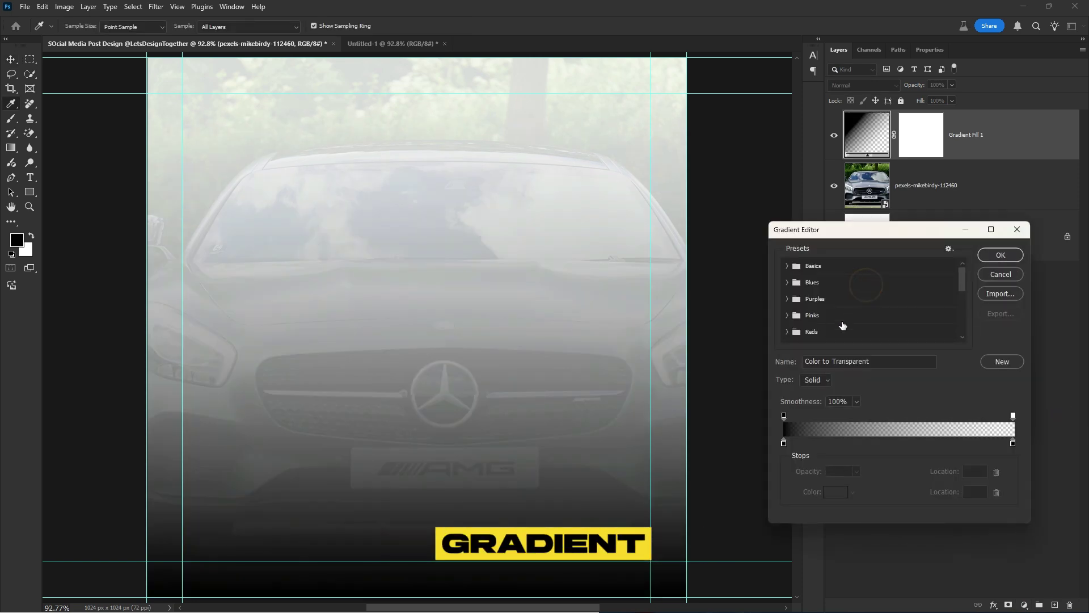
{"action": "double_click", "coordinate": [783, 442]}
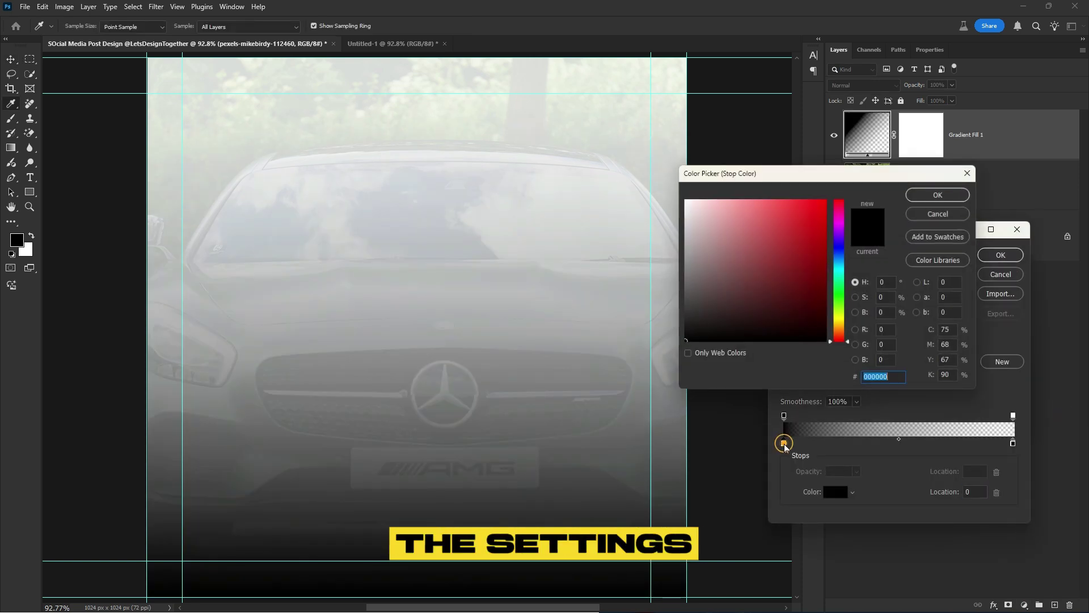
{"action": "left_click", "coordinate": [941, 195]}
{"action": "double_click", "coordinate": [1013, 442]}
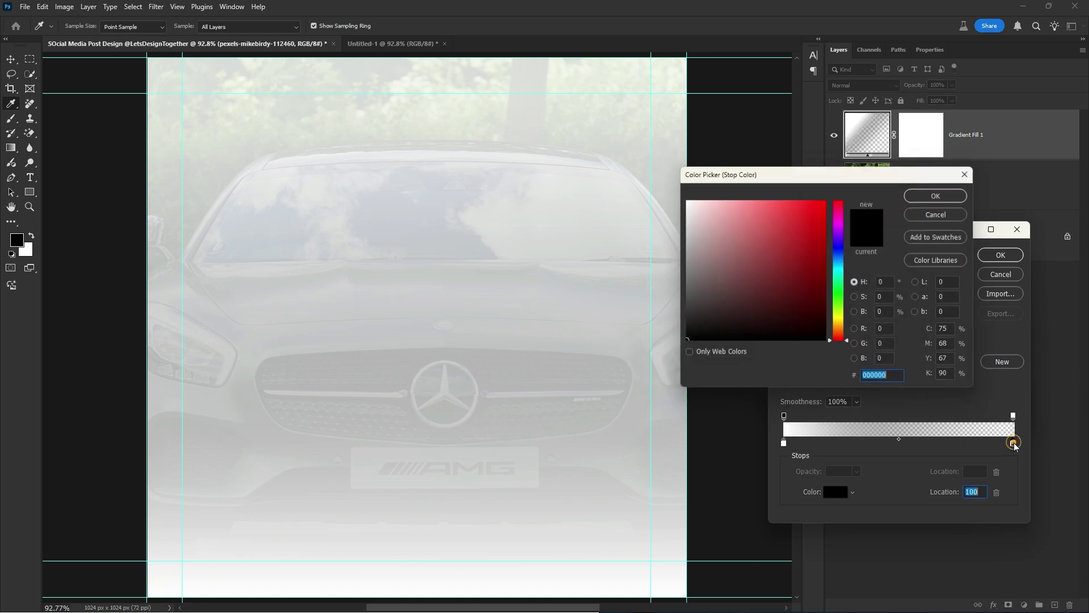
{"action": "left_click_drag", "start_coordinate": [769, 303], "coordinate": [746, 280]}
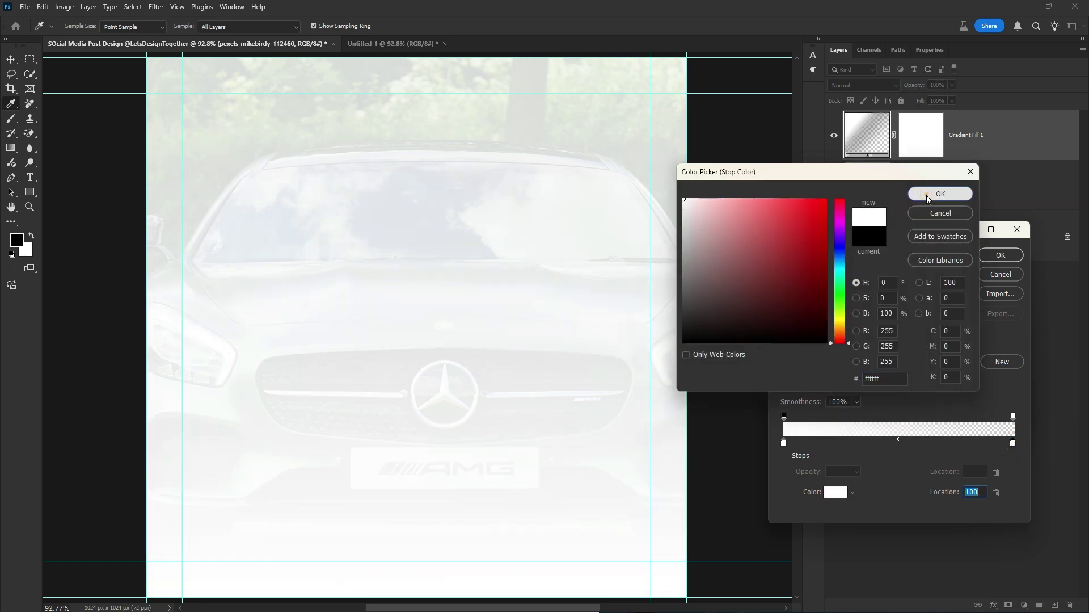
{"action": "left_click", "coordinate": [927, 197]}
Step: Reverse and smooth the gradient, then group it with the car photo as BG
{"action": "left_click", "coordinate": [1000, 259]}
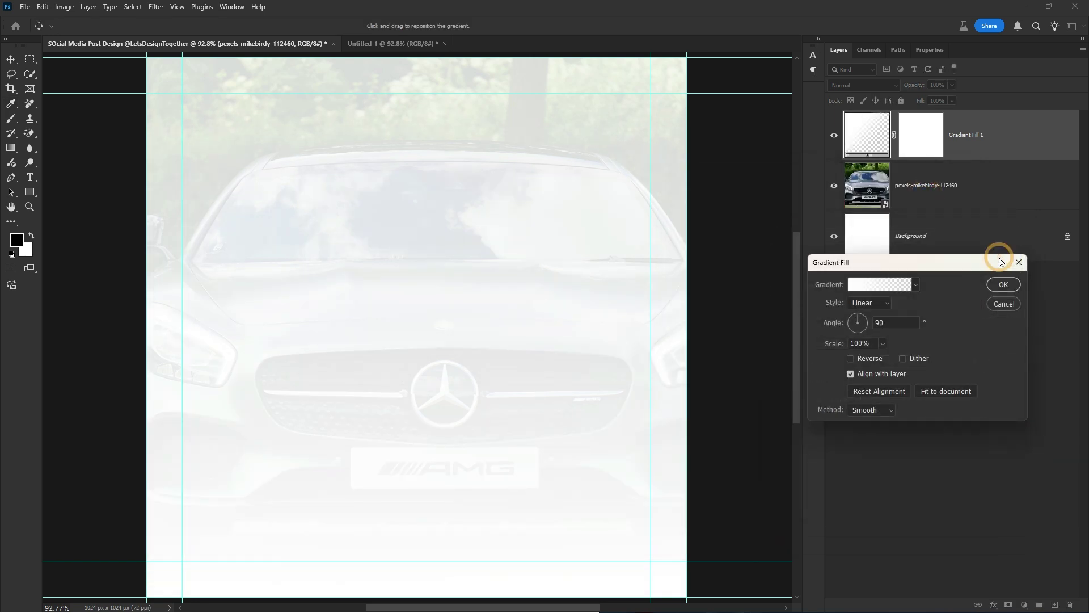
{"action": "left_click", "coordinate": [868, 360]}
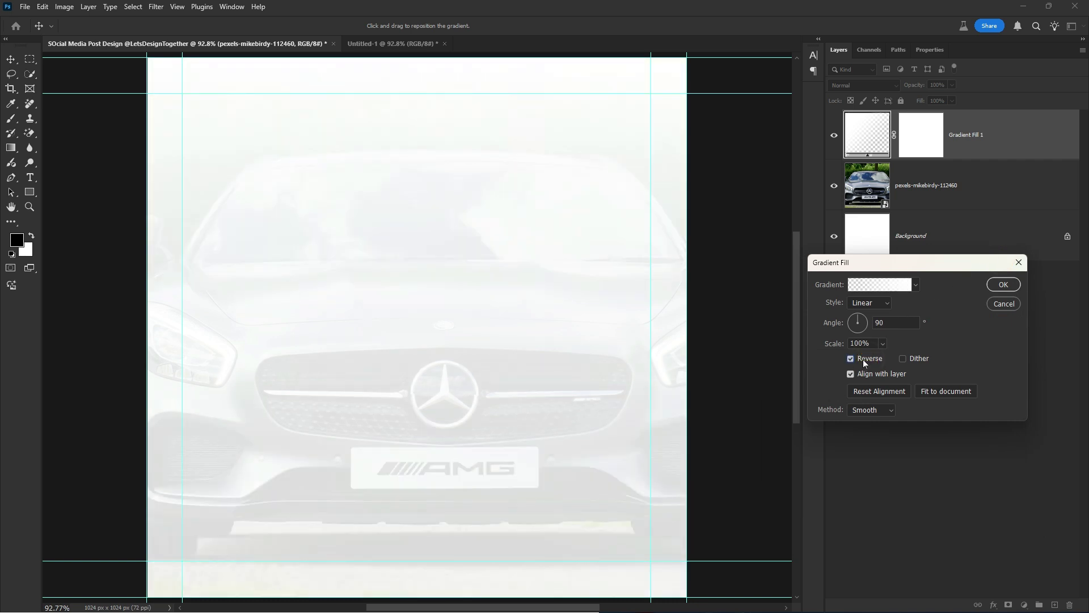
{"action": "left_click", "coordinate": [917, 359]}
{"action": "left_click_drag", "start_coordinate": [552, 241], "coordinate": [550, 279]}
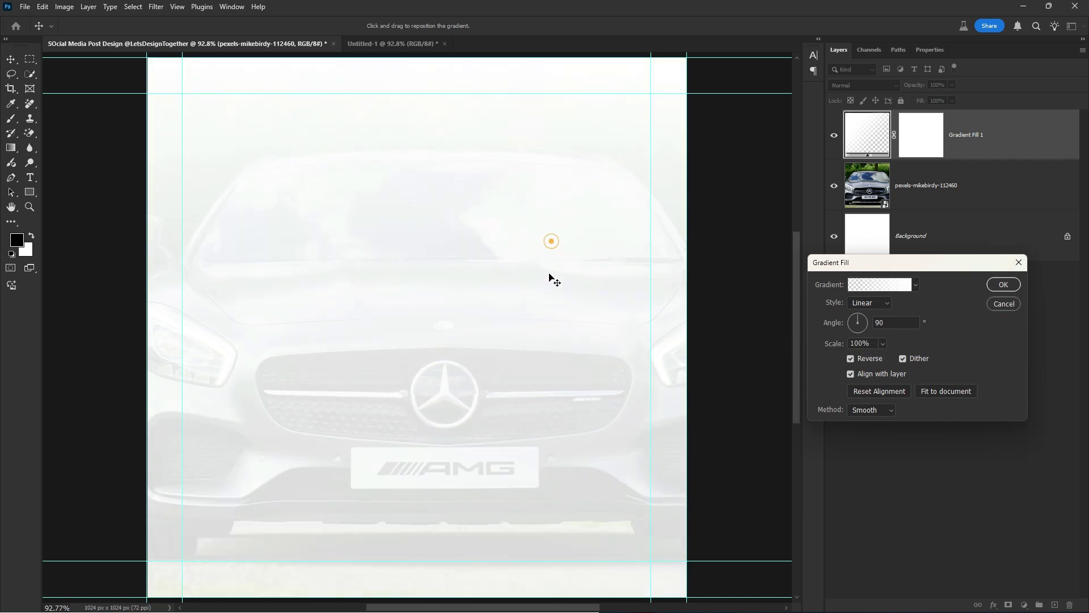
{"action": "left_click", "coordinate": [1004, 285]}
{"action": "left_click", "coordinate": [999, 185]}
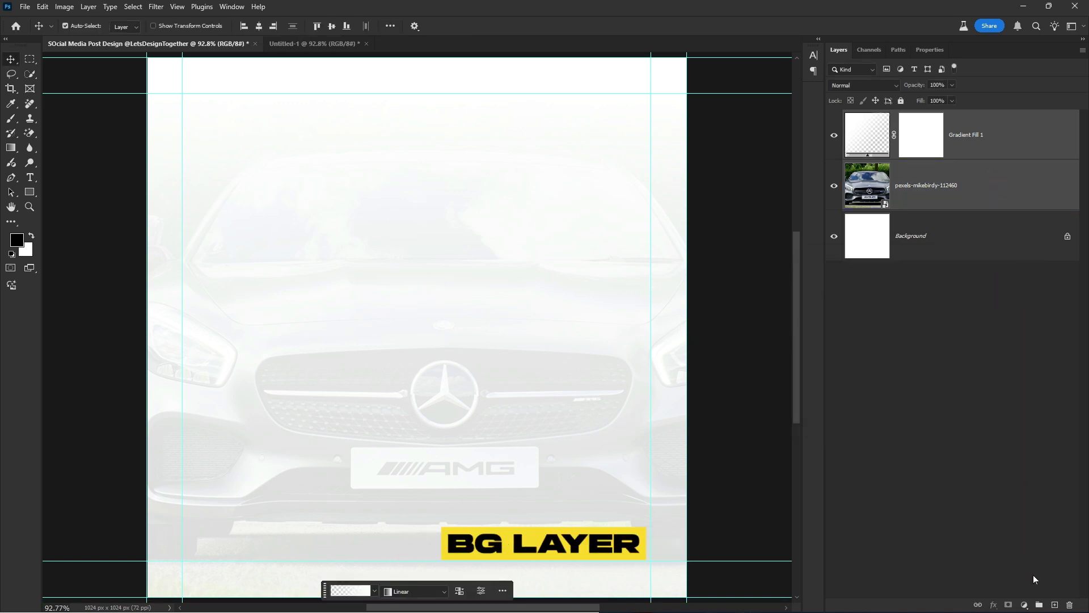
{"action": "left_click", "coordinate": [1039, 604]}
{"action": "double_click", "coordinate": [877, 117]}
{"action": "type", "text": "BG"}
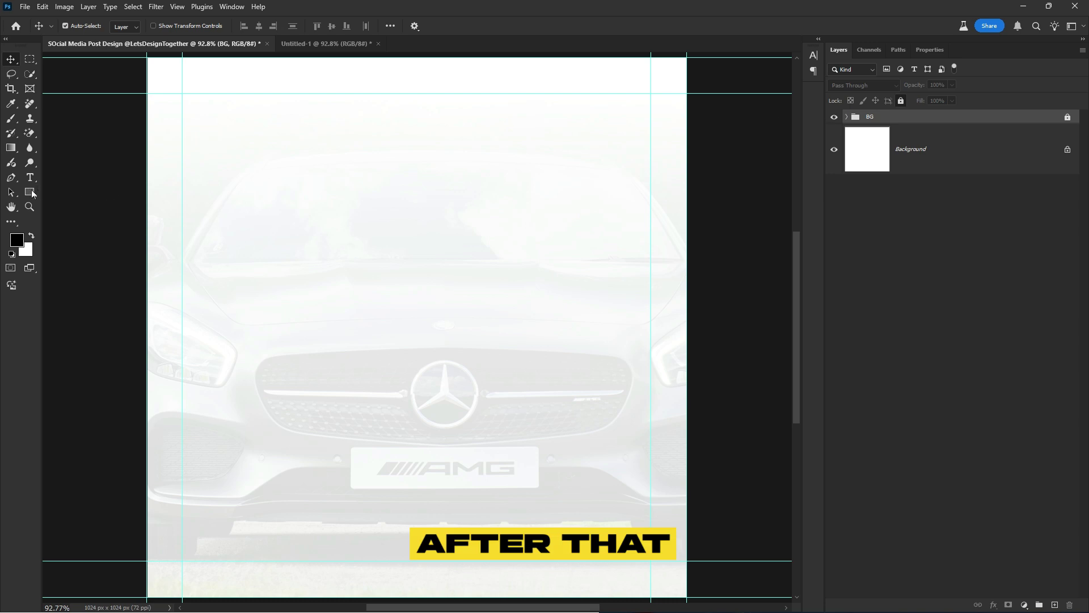
Step: Draw a tall black rectangle above the grille with no stroke and rounded corners
{"action": "left_click", "coordinate": [29, 191]}
{"action": "left_click_drag", "start_coordinate": [282, 202], "coordinate": [400, 415]}
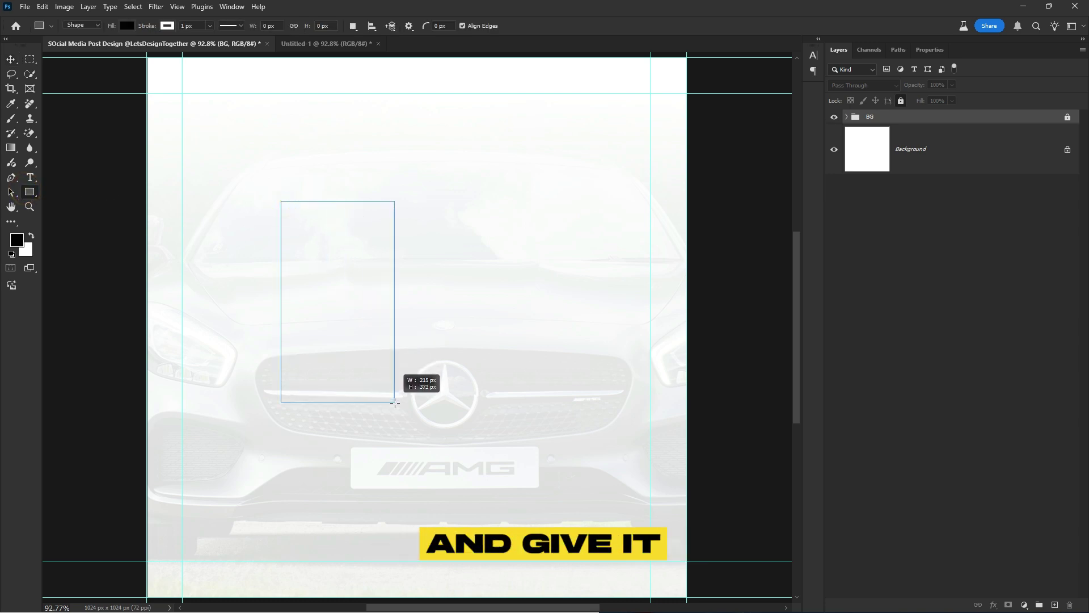
{"action": "left_click", "coordinate": [866, 184]}
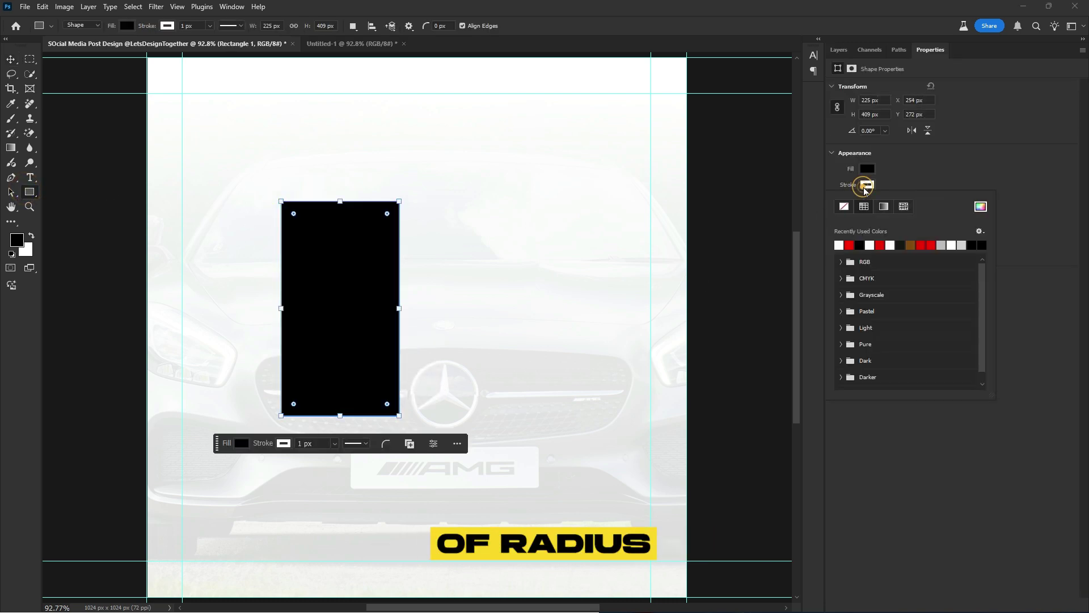
{"action": "left_click", "coordinate": [847, 208]}
{"action": "left_click", "coordinate": [388, 218]}
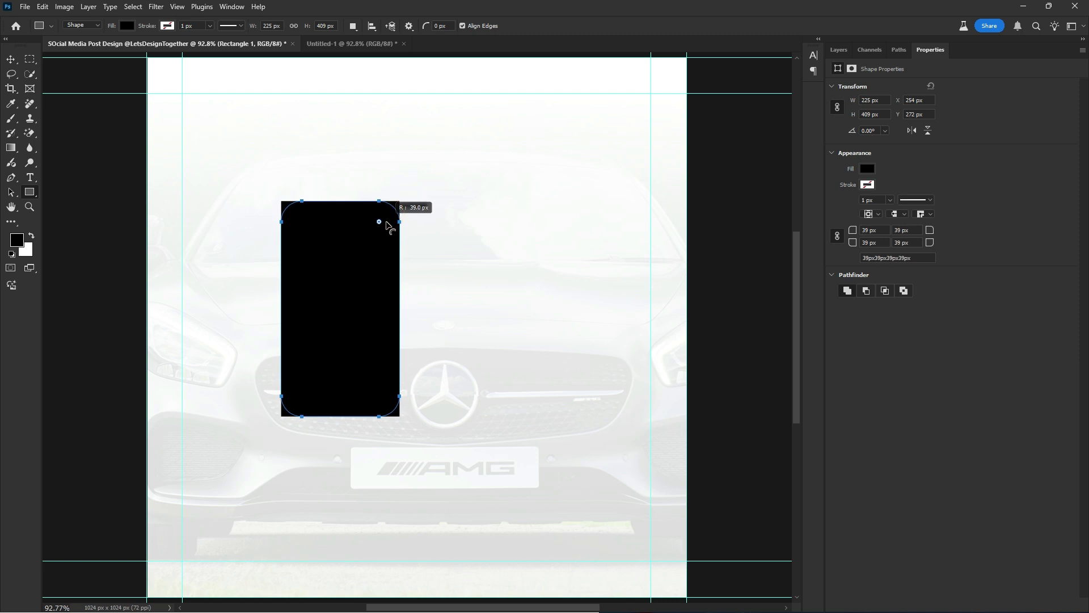
{"action": "left_click_drag", "start_coordinate": [389, 227], "coordinate": [383, 224]}
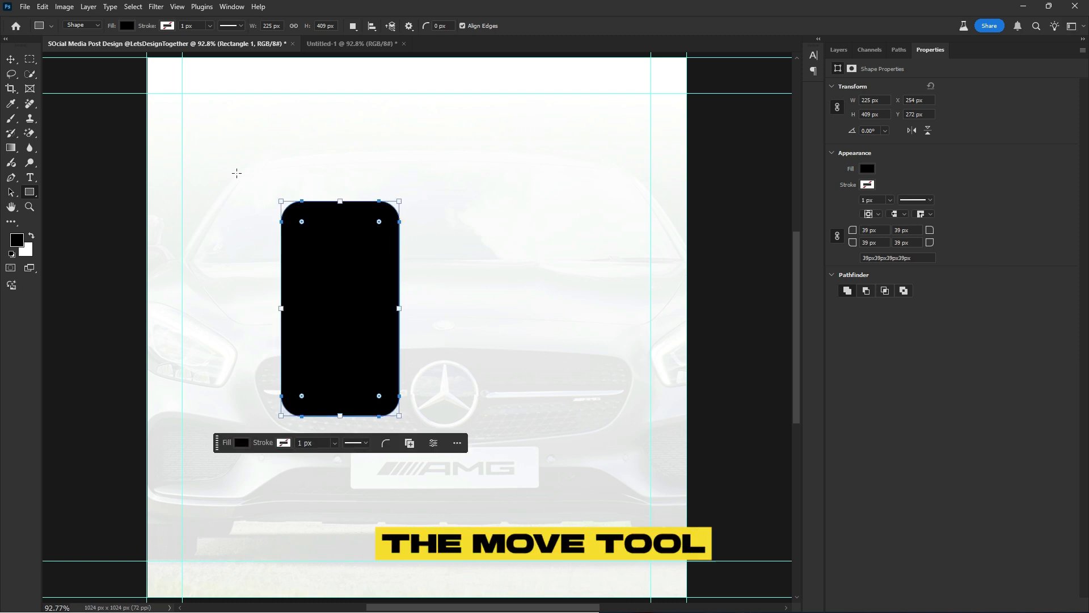
Step: Duplicate the rectangle twice to the right, raising the middle copy, and select all three
{"action": "key", "text": "v"}
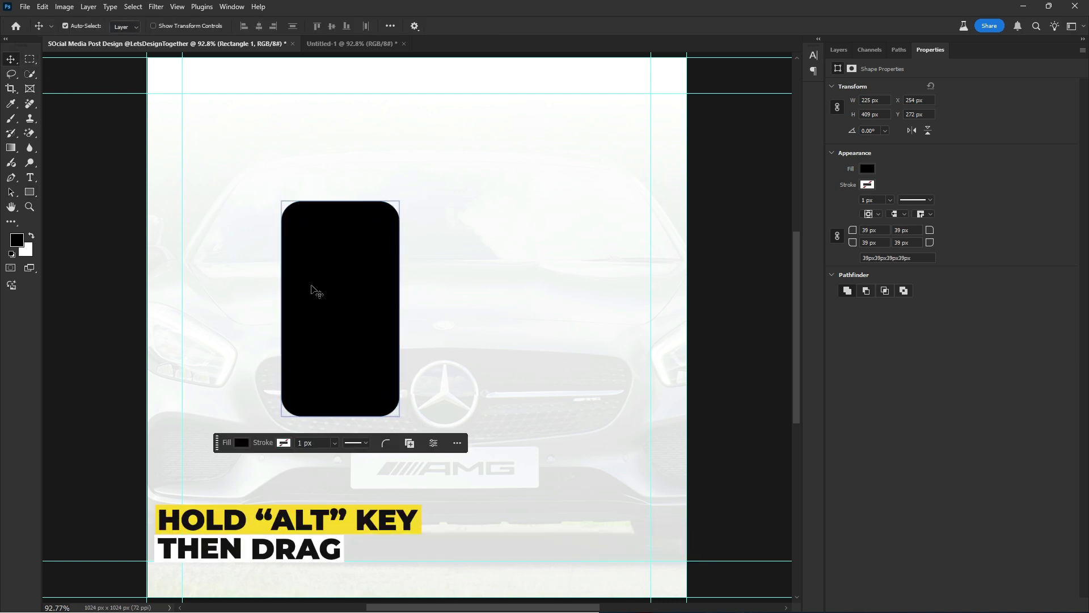
{"action": "left_click_drag", "start_coordinate": [312, 292], "coordinate": [439, 266]}
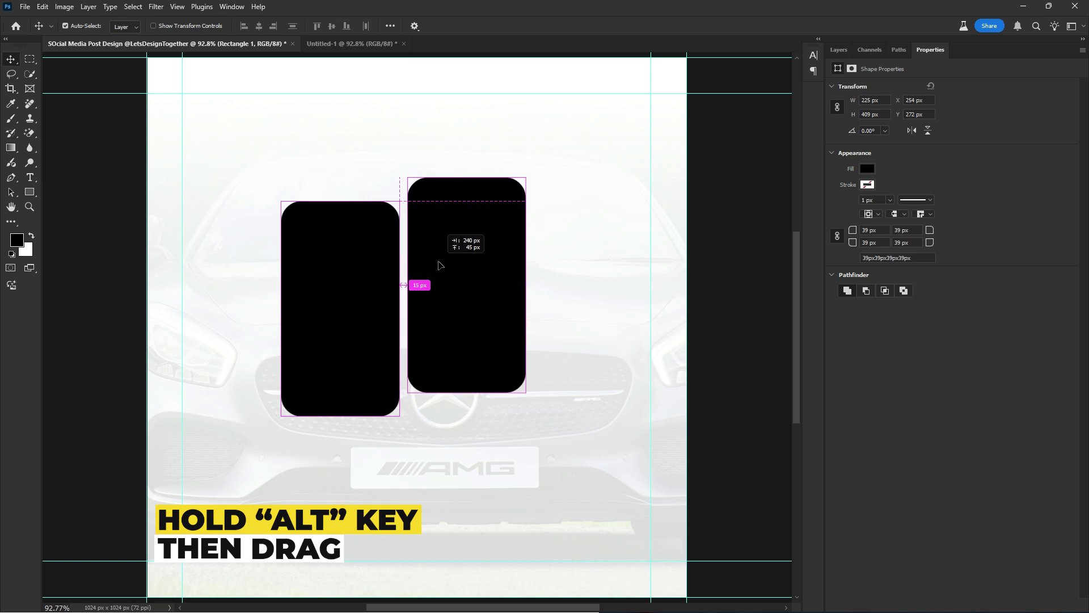
{"action": "left_click_drag", "start_coordinate": [332, 291], "coordinate": [586, 293]}
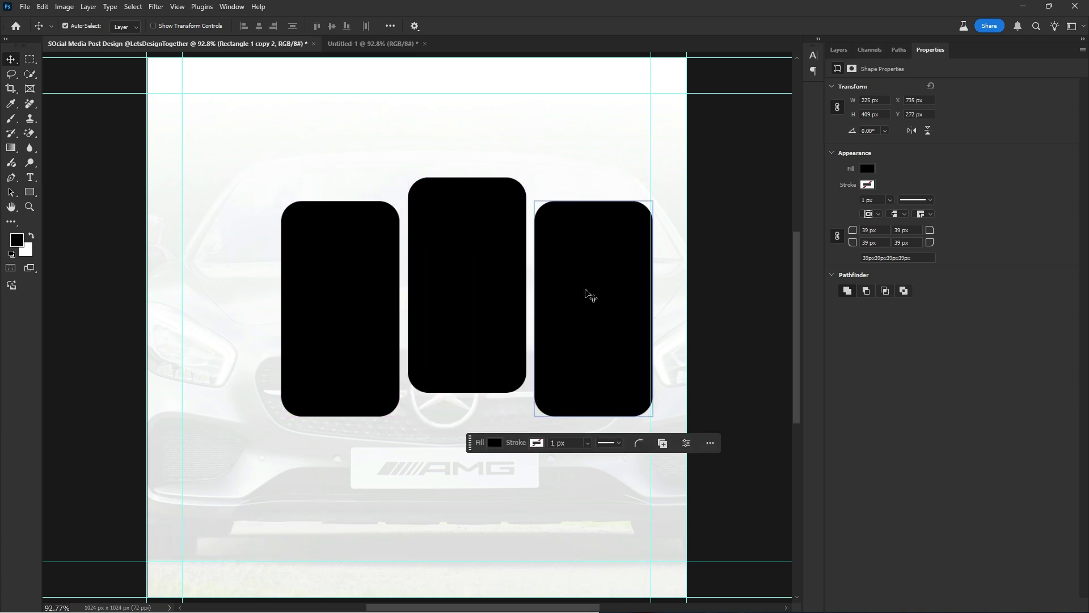
{"action": "left_click_drag", "start_coordinate": [316, 161], "coordinate": [558, 337]}
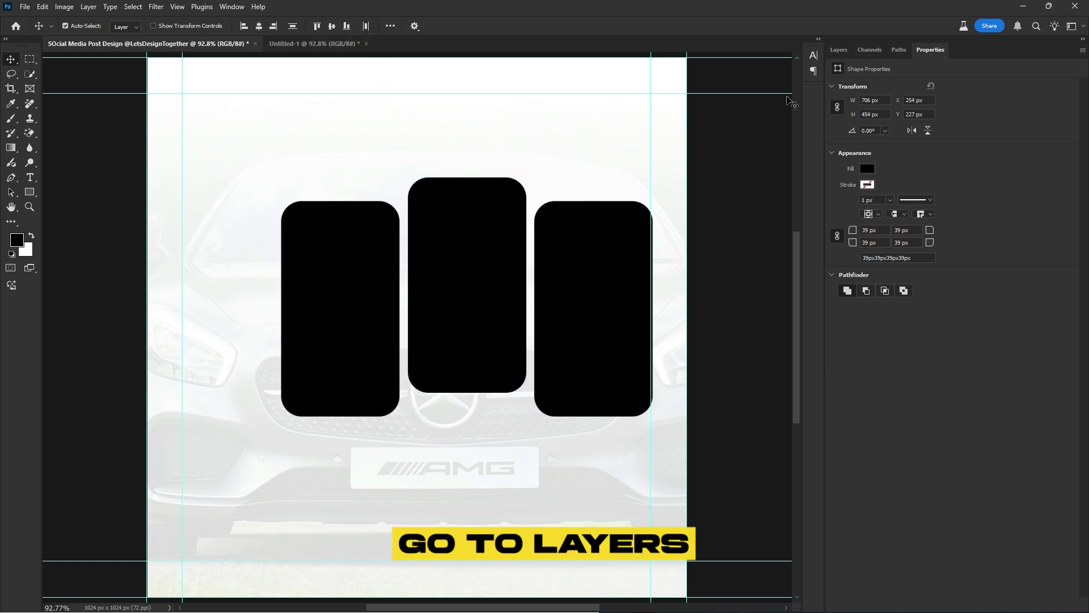
Step: Clip the red car street photo into Rectangle 1 and scale it to fit the left panel
{"action": "left_click", "coordinate": [839, 49]}
{"action": "left_click", "coordinate": [935, 240]}
{"action": "left_click", "coordinate": [24, 6]}
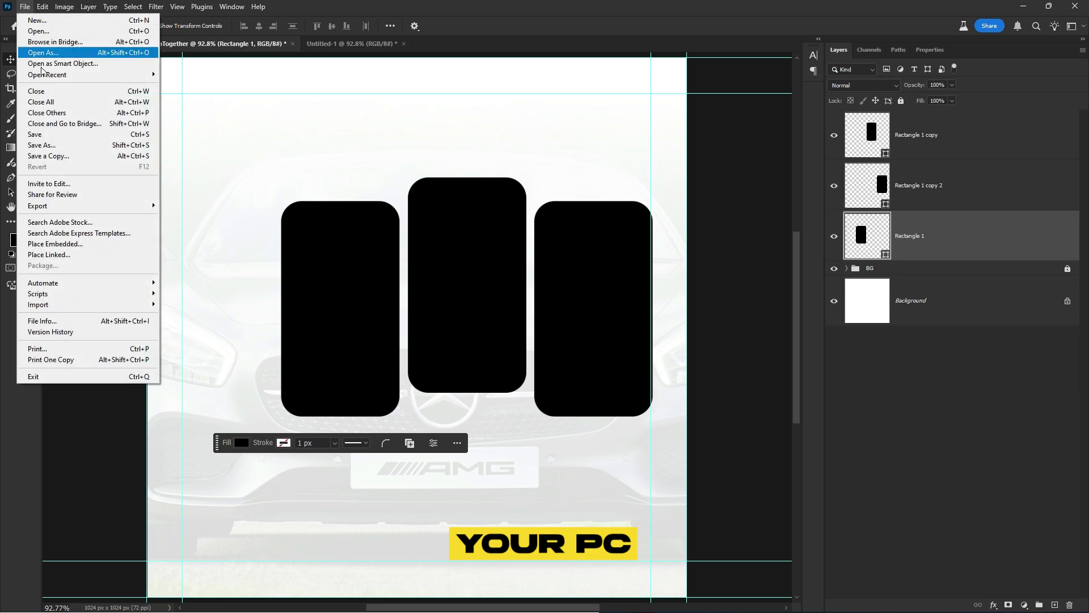
{"action": "left_click", "coordinate": [106, 248]}
{"action": "scroll", "coordinate": [595, 424], "scroll_direction": "down", "scroll_amount": 5}
{"action": "scroll", "coordinate": [595, 425], "scroll_direction": "up", "scroll_amount": 3}
{"action": "double_click", "coordinate": [607, 300]}
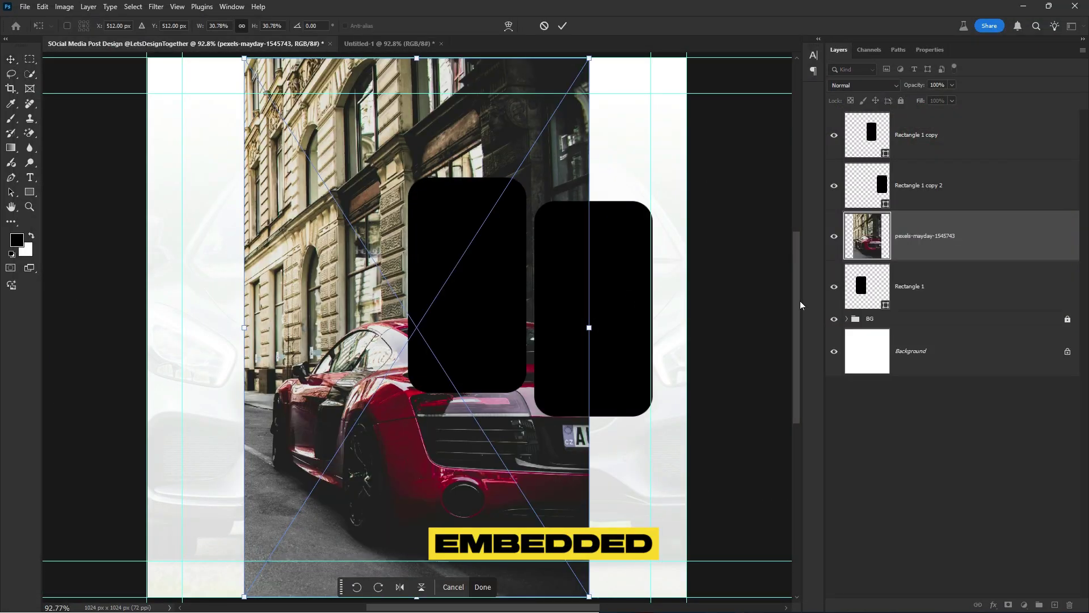
{"action": "key", "text": "Return"}
{"action": "right_click", "coordinate": [981, 248]}
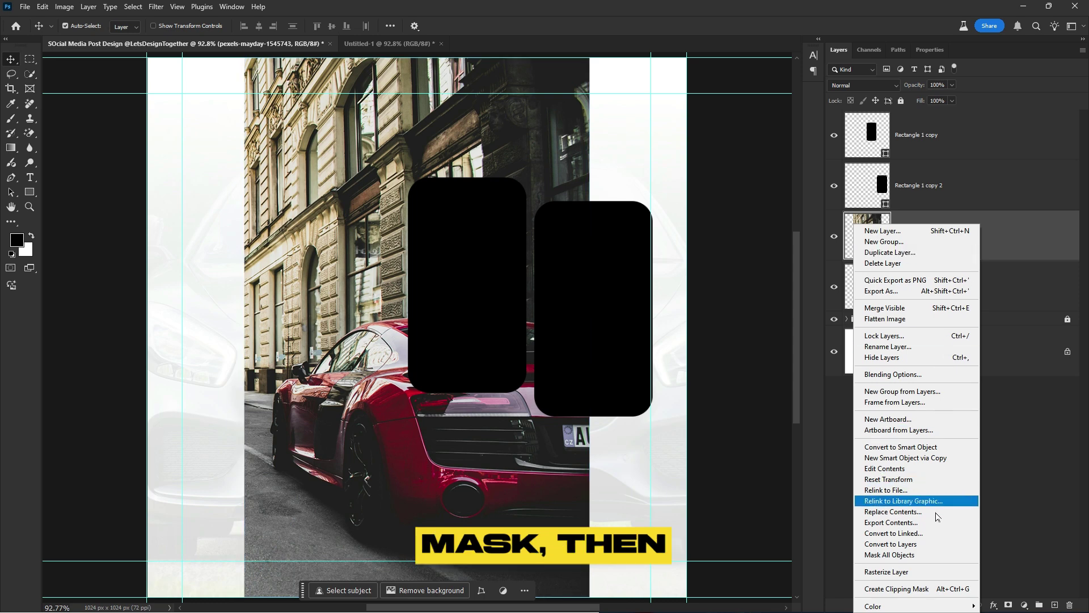
{"action": "left_click", "coordinate": [938, 586]}
{"action": "key", "text": "ctrl+t"}
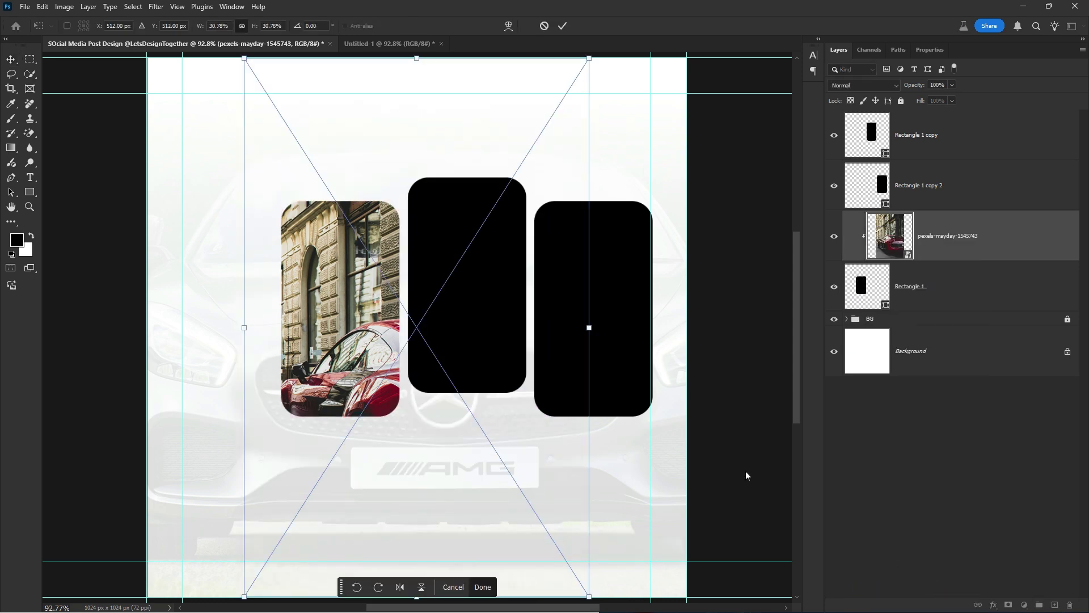
{"action": "left_click_drag", "start_coordinate": [589, 327], "coordinate": [388, 302]}
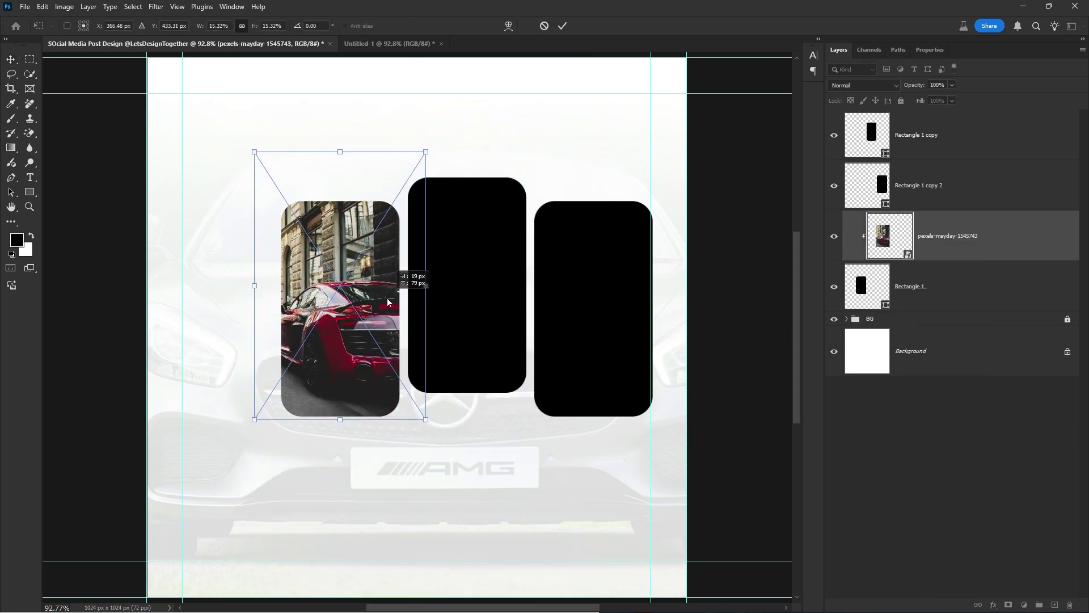
Step: Place the white car photo, resize it, and clip it into the right rectangle
{"action": "left_click", "coordinate": [565, 26]}
{"action": "left_click", "coordinate": [969, 203]}
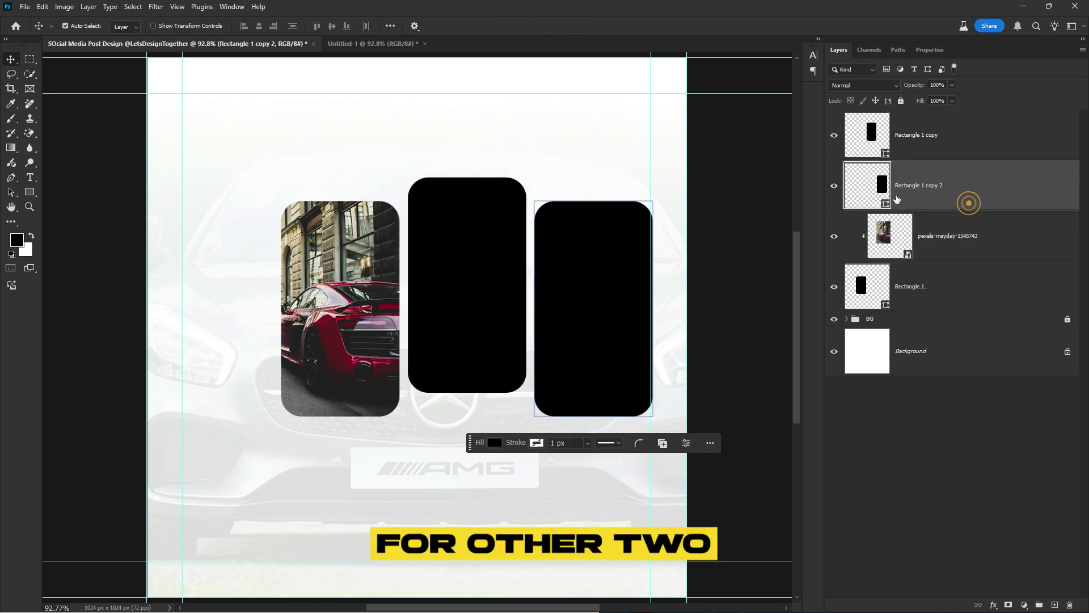
{"action": "left_click", "coordinate": [25, 7]}
{"action": "left_click", "coordinate": [61, 238]}
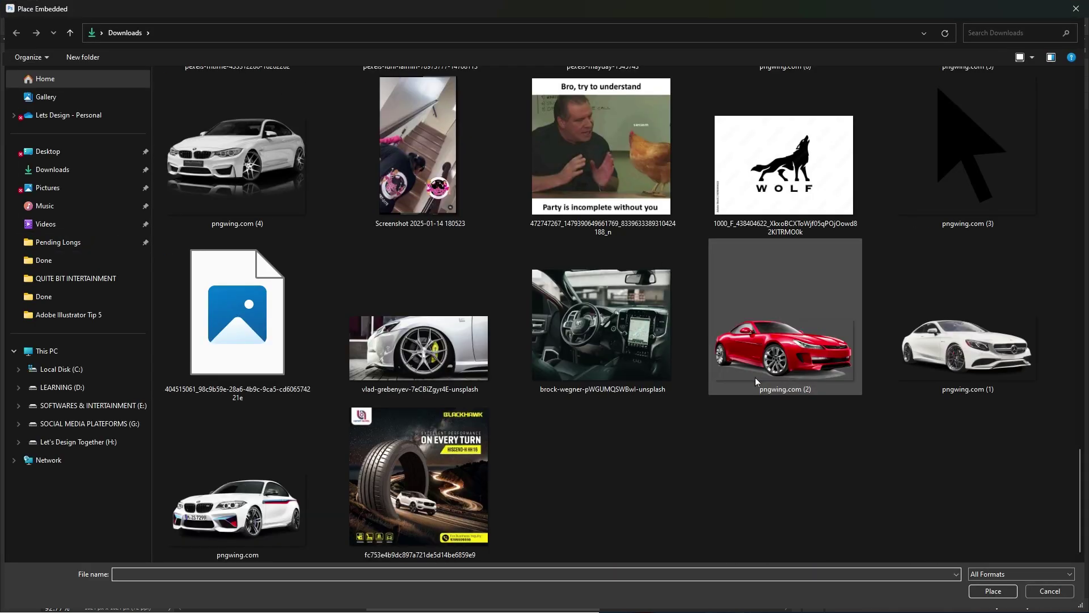
{"action": "scroll", "coordinate": [754, 377], "scroll_direction": "up", "scroll_amount": 3}
{"action": "double_click", "coordinate": [417, 129]}
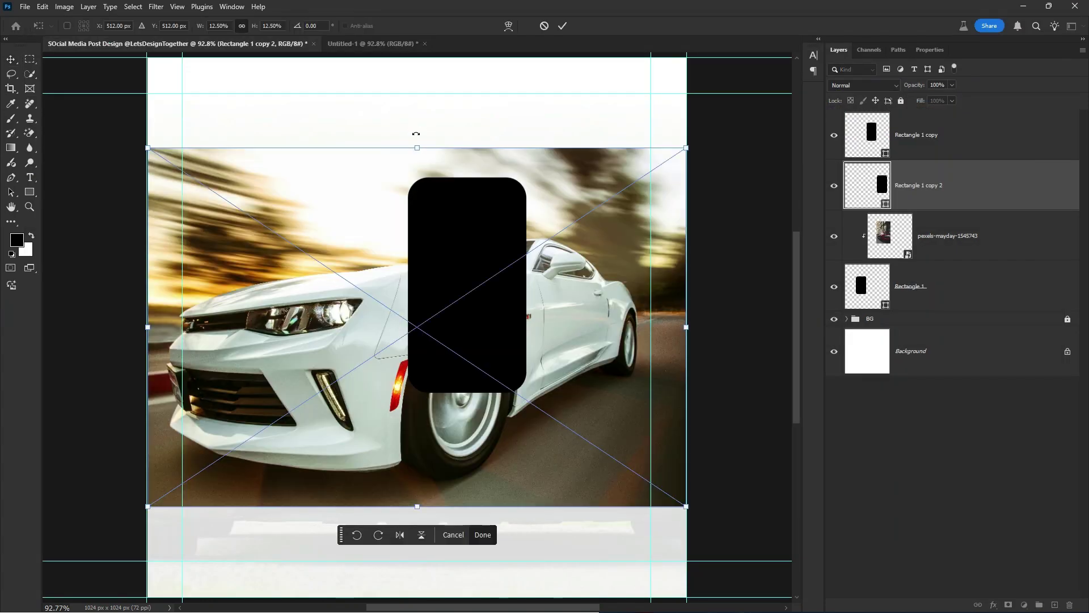
{"action": "mouse_move", "coordinate": [418, 145]}
{"action": "left_mouse_down"}
{"action": "mouse_move", "coordinate": [477, 142]}
{"action": "mouse_move", "coordinate": [476, 163]}
{"action": "left_mouse_up"}
{"action": "left_click", "coordinate": [563, 25]}
{"action": "right_click", "coordinate": [925, 184]}
{"action": "left_click", "coordinate": [1021, 559]}
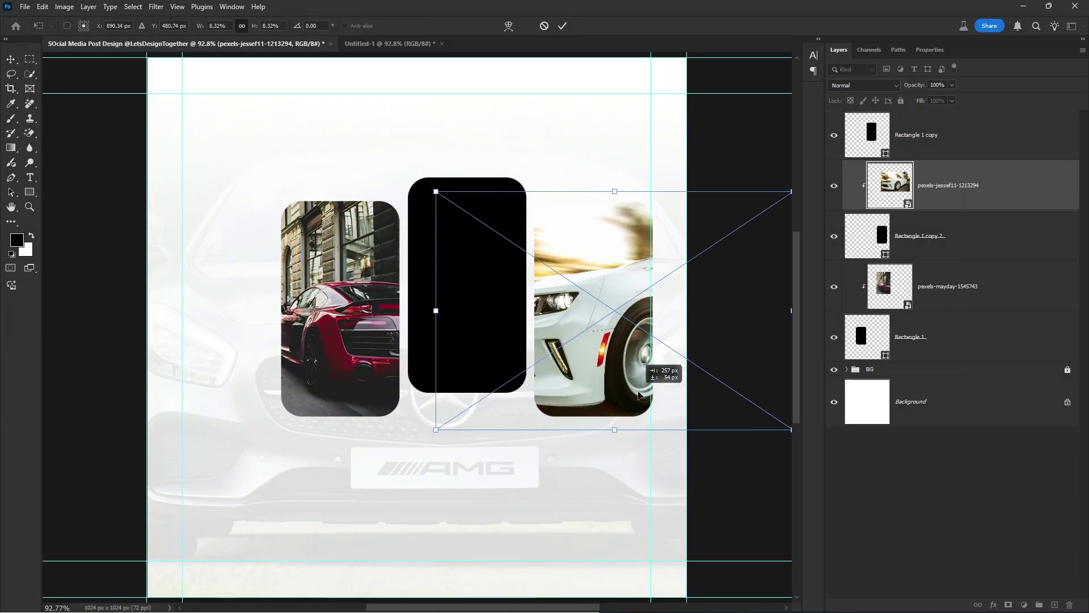
Step: Place the red forest car photo, clip it into the middle rectangle, and scale it to fit
{"action": "left_click", "coordinate": [965, 147]}
{"action": "left_click", "coordinate": [25, 6]}
{"action": "left_click", "coordinate": [85, 232]}
{"action": "scroll", "coordinate": [545, 307], "scroll_direction": "down", "scroll_amount": 5}
{"action": "double_click", "coordinate": [273, 283]}
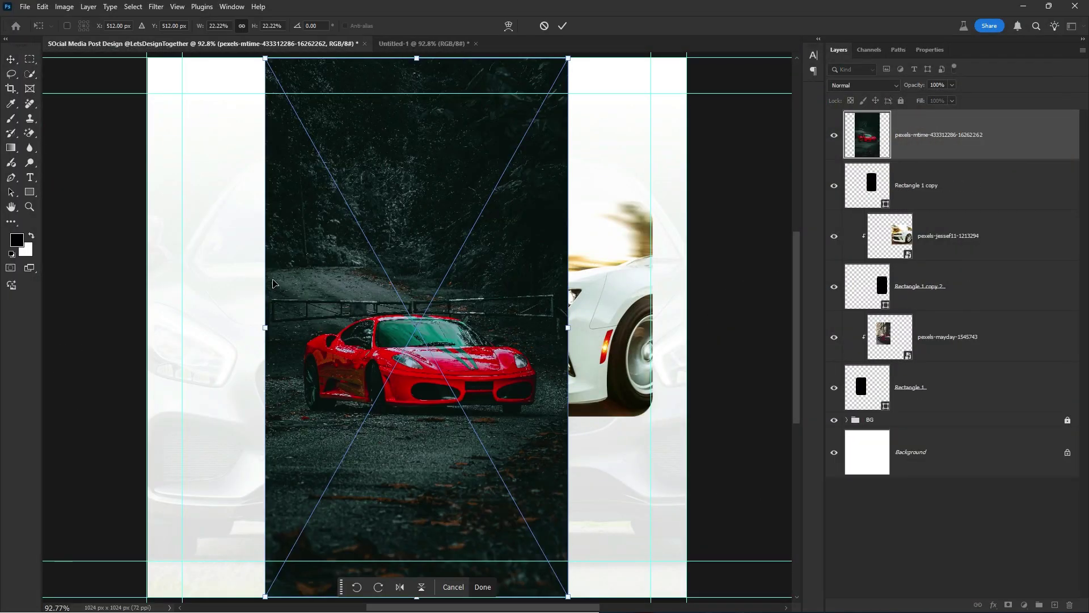
{"action": "key", "text": "Return"}
{"action": "right_click", "coordinate": [965, 156]}
{"action": "left_click", "coordinate": [987, 519]}
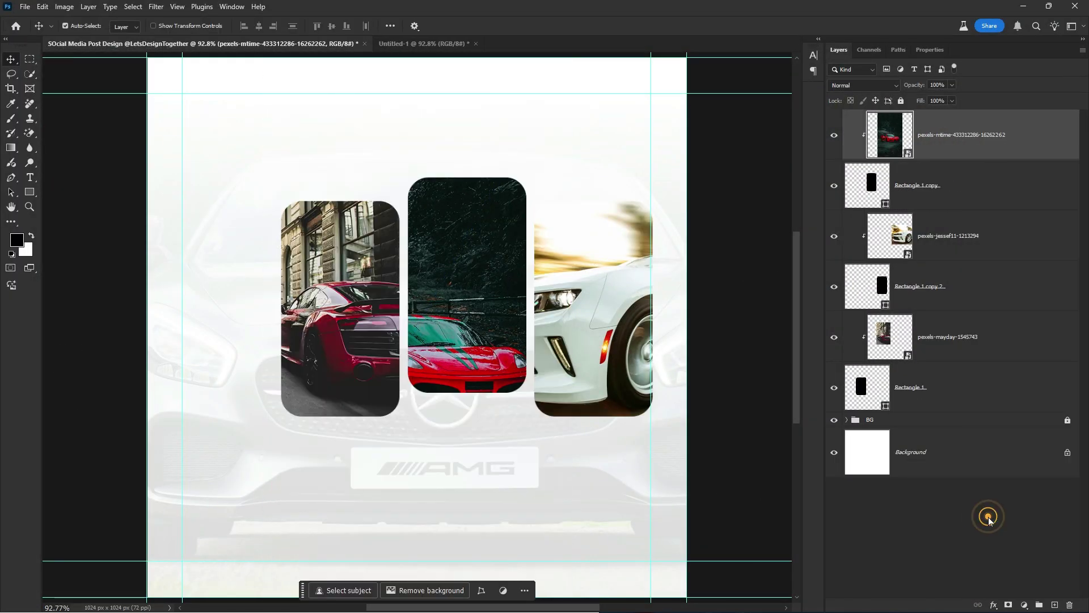
{"action": "key", "text": "ctrl+t"}
{"action": "mouse_move", "coordinate": [567, 329]}
{"action": "left_mouse_down"}
{"action": "mouse_move", "coordinate": [486, 281]}
{"action": "mouse_move", "coordinate": [520, 266]}
{"action": "mouse_move", "coordinate": [520, 255]}
{"action": "left_mouse_up"}
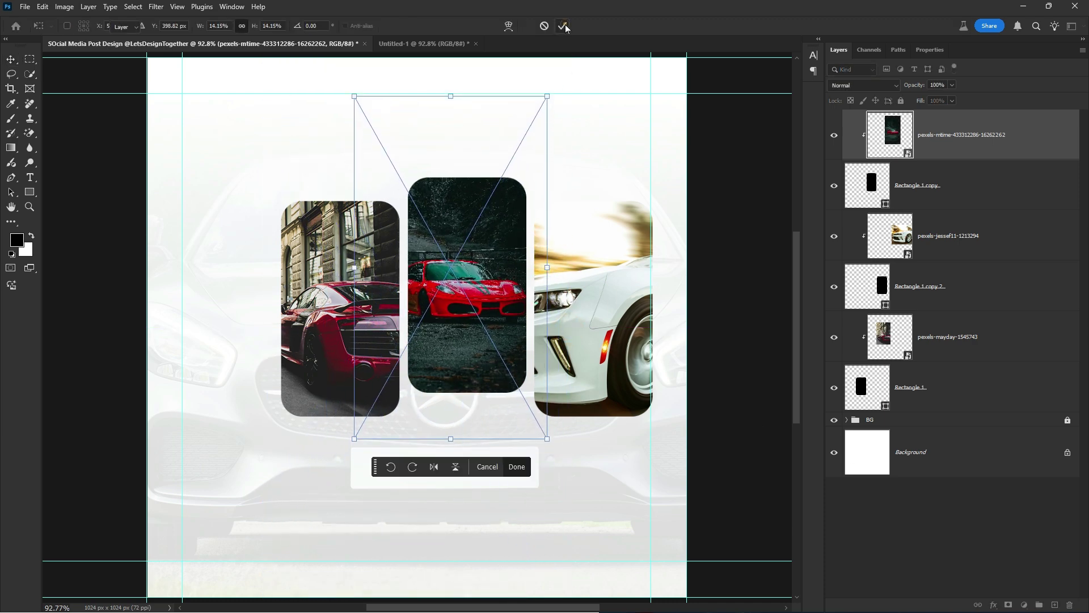
Step: Add a red Color Fill clipped to the middle photo at about 70% opacity
{"action": "left_click", "coordinate": [566, 26]}
{"action": "left_click", "coordinate": [1022, 604]}
{"action": "left_click", "coordinate": [1042, 404]}
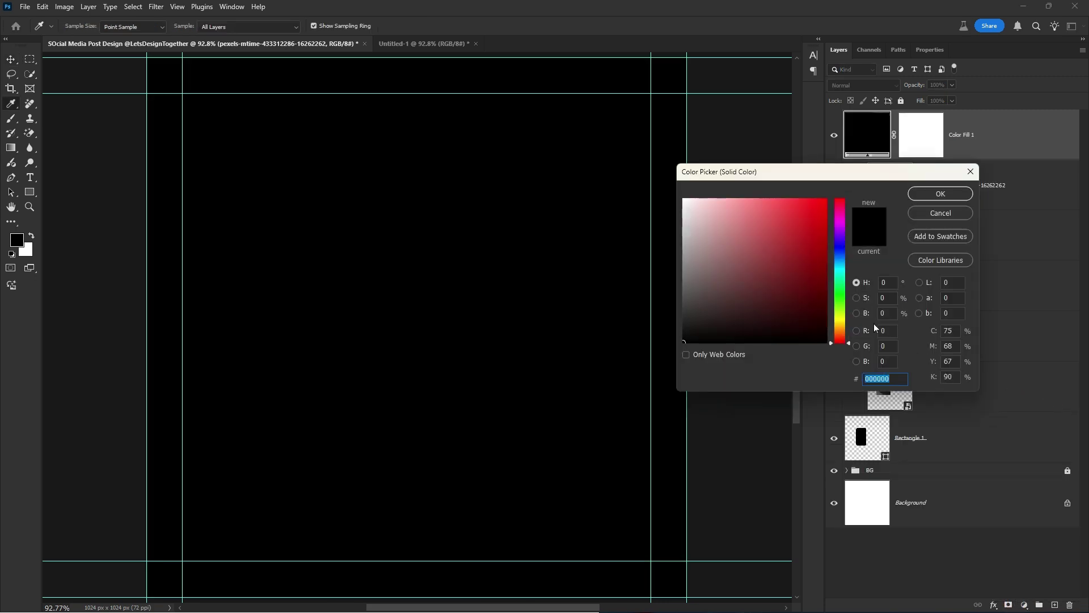
{"action": "left_click_drag", "start_coordinate": [809, 284], "coordinate": [836, 175]}
{"action": "left_click", "coordinate": [940, 193]}
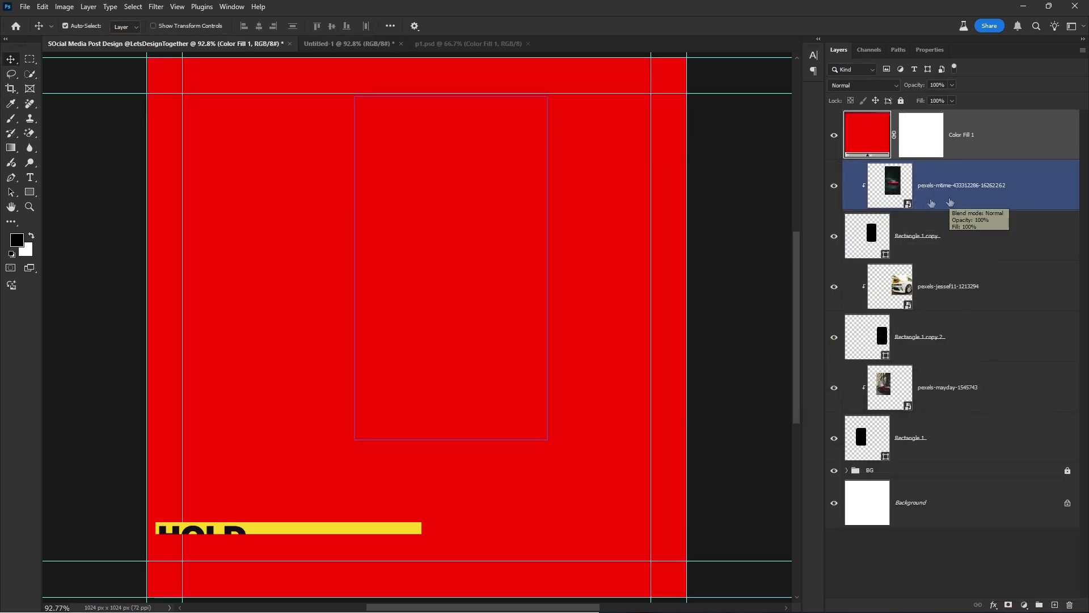
{"action": "left_click", "coordinate": [965, 160], "text": "alt"}
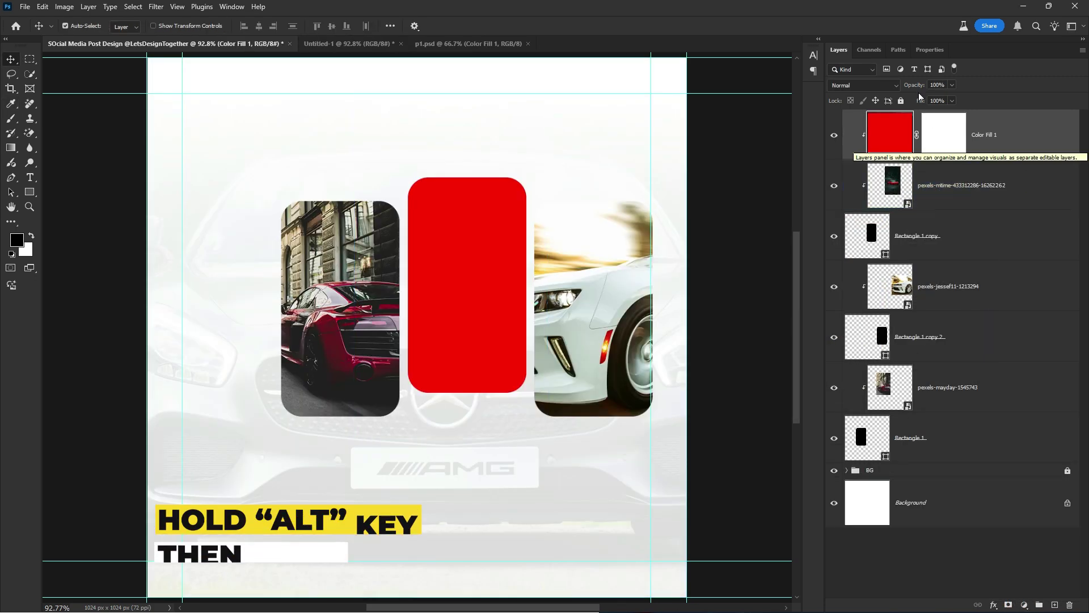
{"action": "left_click_drag", "start_coordinate": [911, 86], "coordinate": [903, 91]}
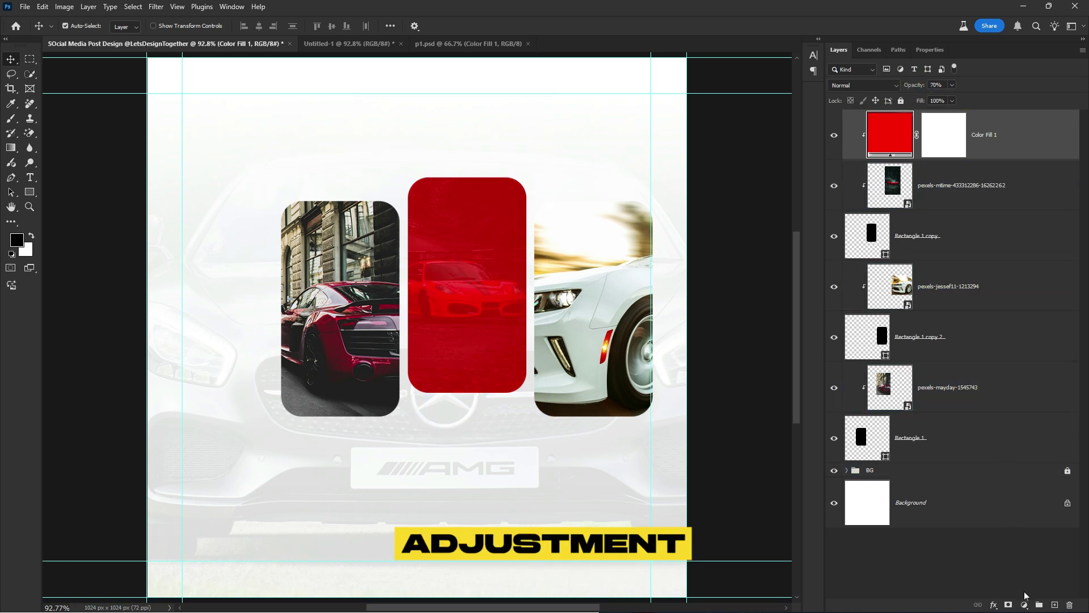
Step: Add an Auto-corrected Curves layer clipped to the middle panel's red tint
{"action": "left_click", "coordinate": [1024, 604]}
{"action": "left_click", "coordinate": [1029, 459]}
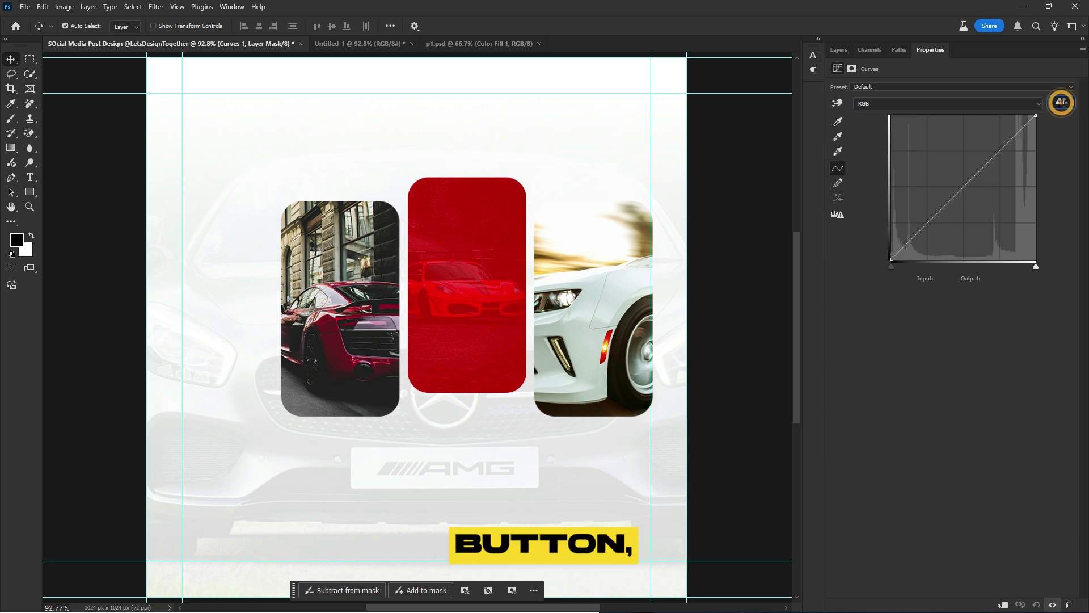
{"action": "left_click", "coordinate": [1062, 104]}
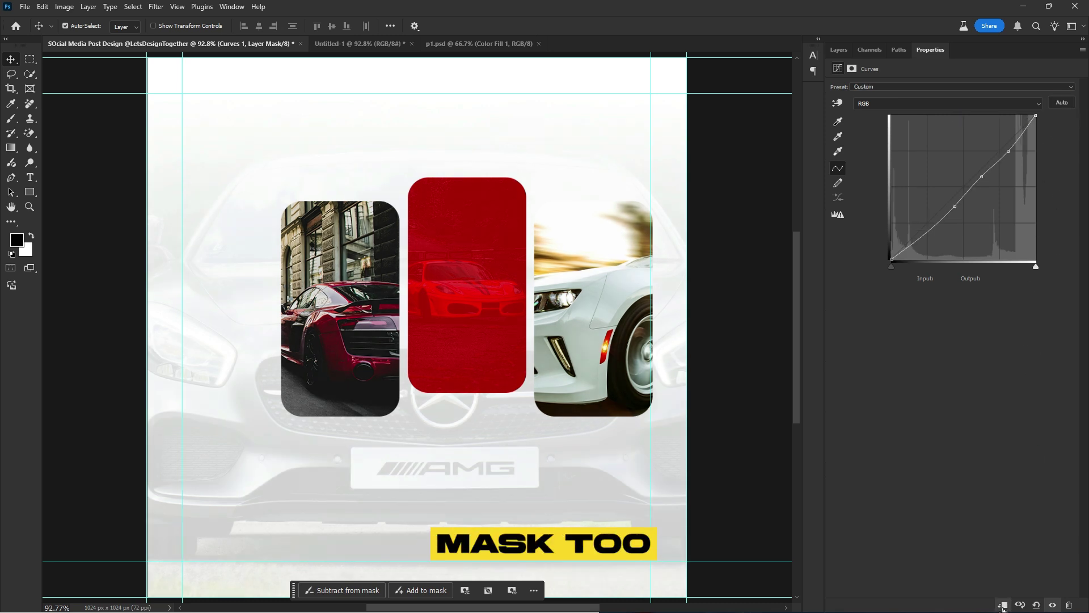
{"action": "left_click", "coordinate": [1003, 605]}
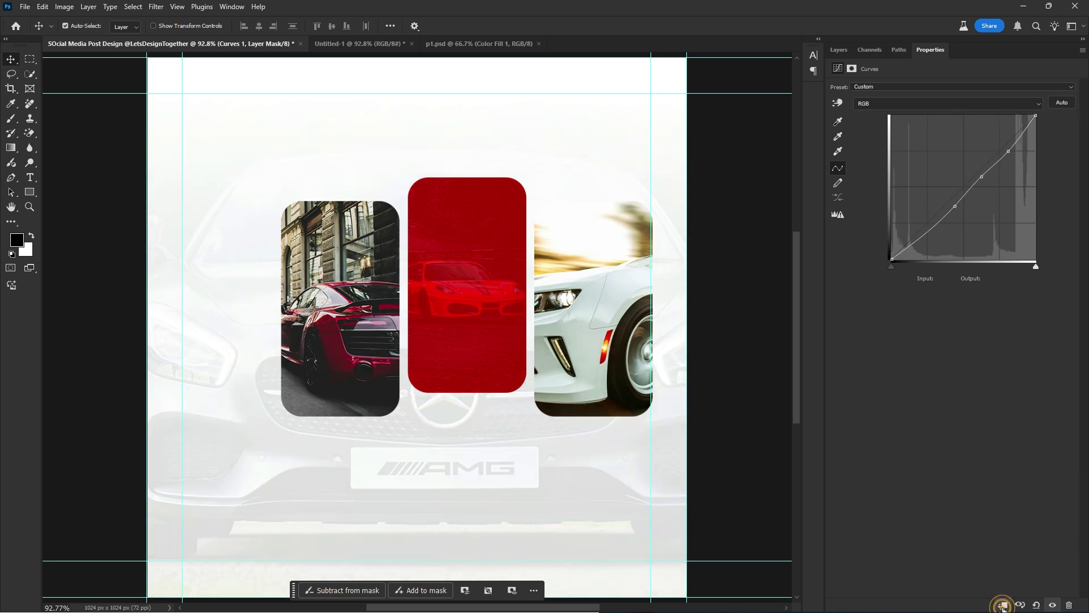
Step: Copy the red Color Fill and Curves layers onto the other photos and clip them
{"action": "left_click", "coordinate": [846, 49]}
{"action": "left_click", "coordinate": [1046, 186], "text": "shift"}
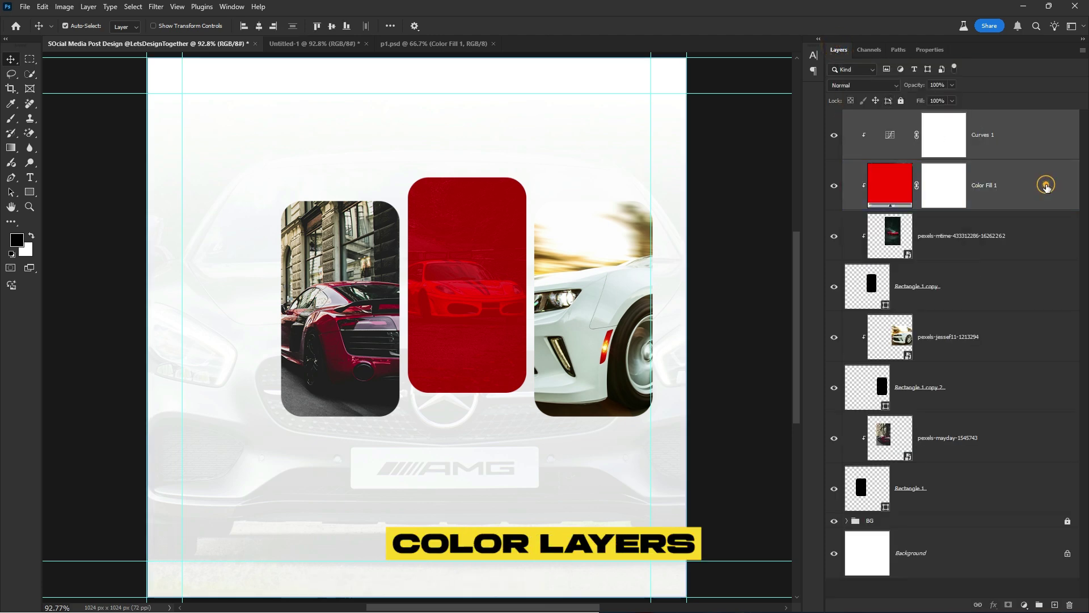
{"action": "left_click_drag", "start_coordinate": [1046, 187], "coordinate": [992, 408]}
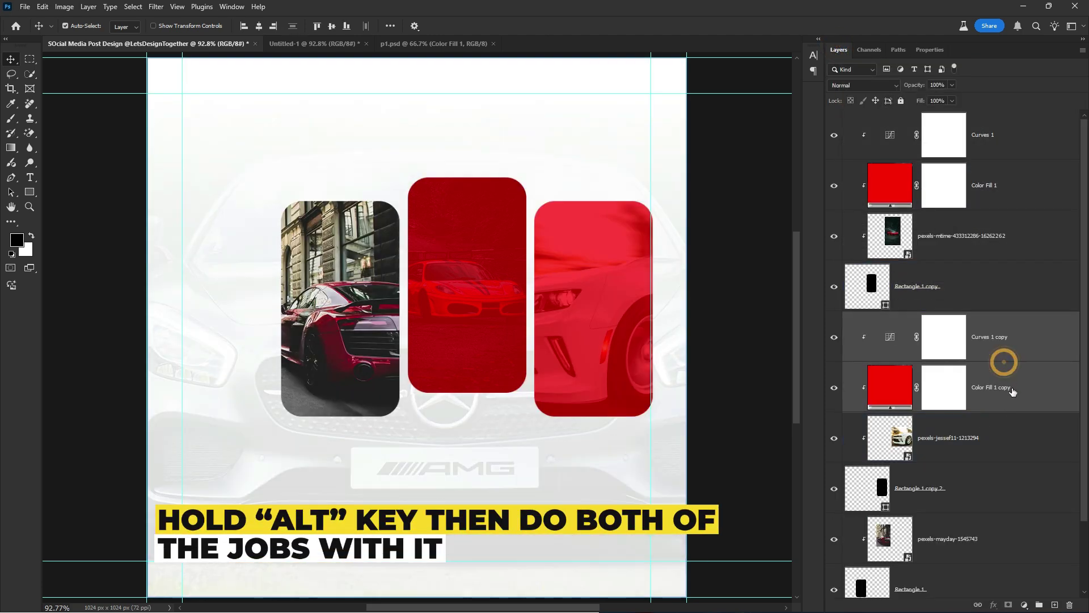
{"action": "left_click_drag", "start_coordinate": [1025, 311], "coordinate": [1013, 425]}
{"action": "left_click", "coordinate": [992, 528], "text": "alt"}
{"action": "left_click", "coordinate": [1004, 476], "text": "alt"}
Step: Group the panel layers as Collage Photo, shrink the group to about 83%, and shift it down-right
{"action": "left_click", "coordinate": [1003, 480]}
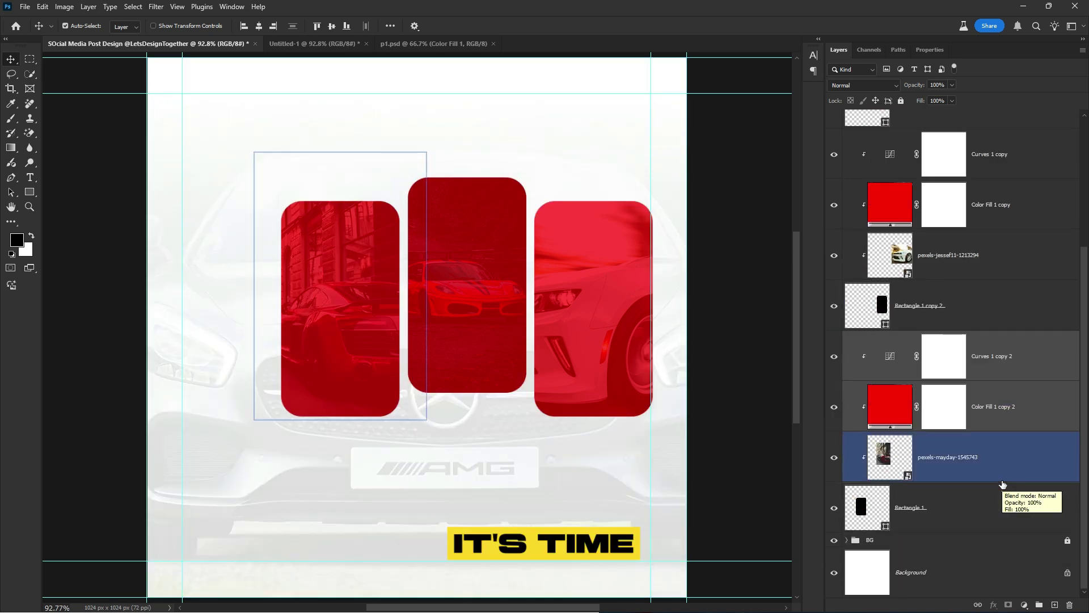
{"action": "left_click", "coordinate": [990, 511]}
{"action": "scroll", "coordinate": [994, 353], "scroll_direction": "up", "scroll_amount": 3}
{"action": "key", "text": "ctrl+g"}
{"action": "key", "text": "ctrl+g"}
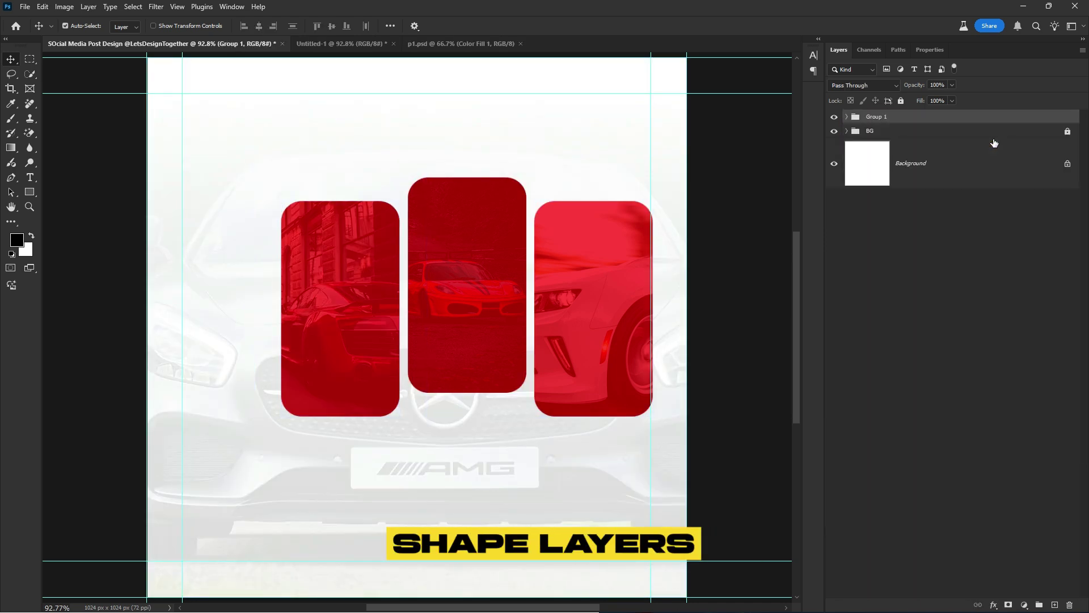
{"action": "double_click", "coordinate": [877, 117]}
{"action": "type", "text": "Collage Photo"}
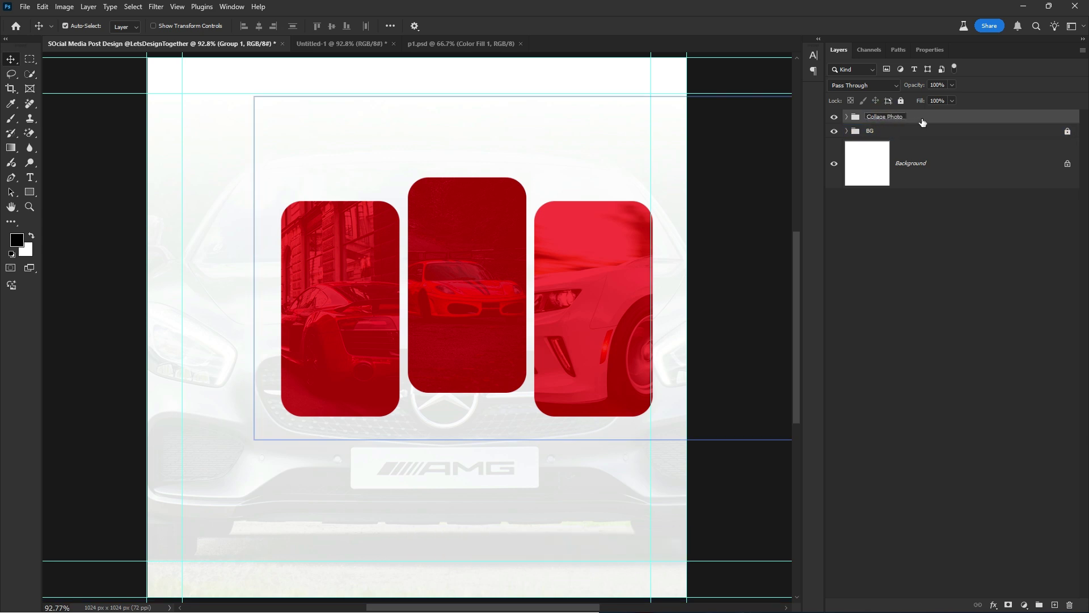
{"action": "key", "text": "Return"}
{"action": "key", "text": "ctrl+t"}
{"action": "left_click_drag", "start_coordinate": [254, 95], "coordinate": [298, 153]}
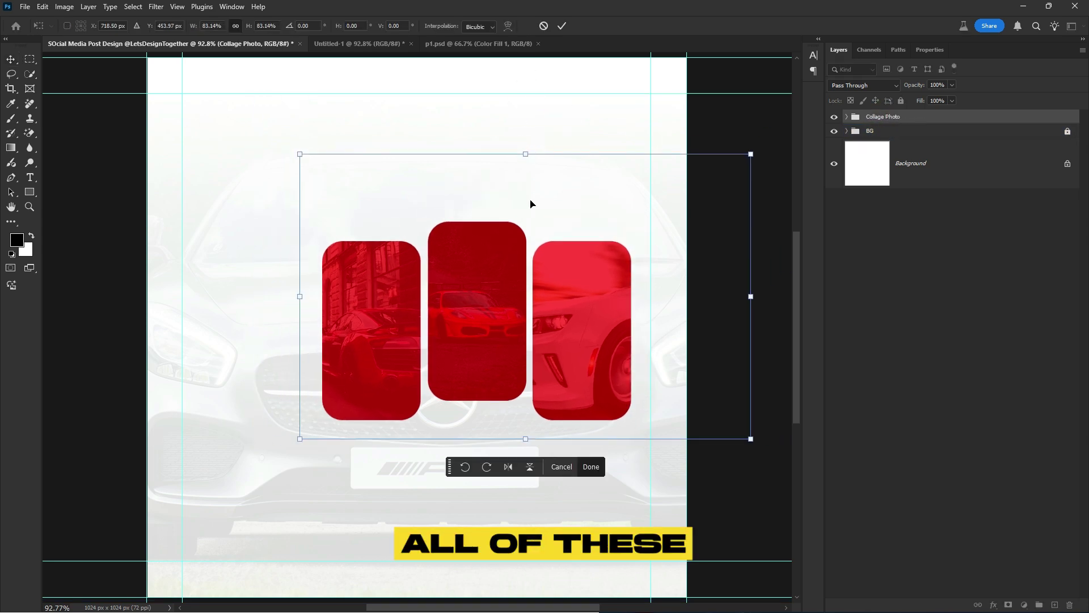
{"action": "left_click_drag", "start_coordinate": [493, 297], "coordinate": [511, 311]}
Step: Bring the white Lamborghini layer from Untitled-1 into the post and scale it down
{"action": "left_click", "coordinate": [565, 23]}
{"action": "left_click", "coordinate": [357, 43]}
{"action": "left_click", "coordinate": [935, 414]}
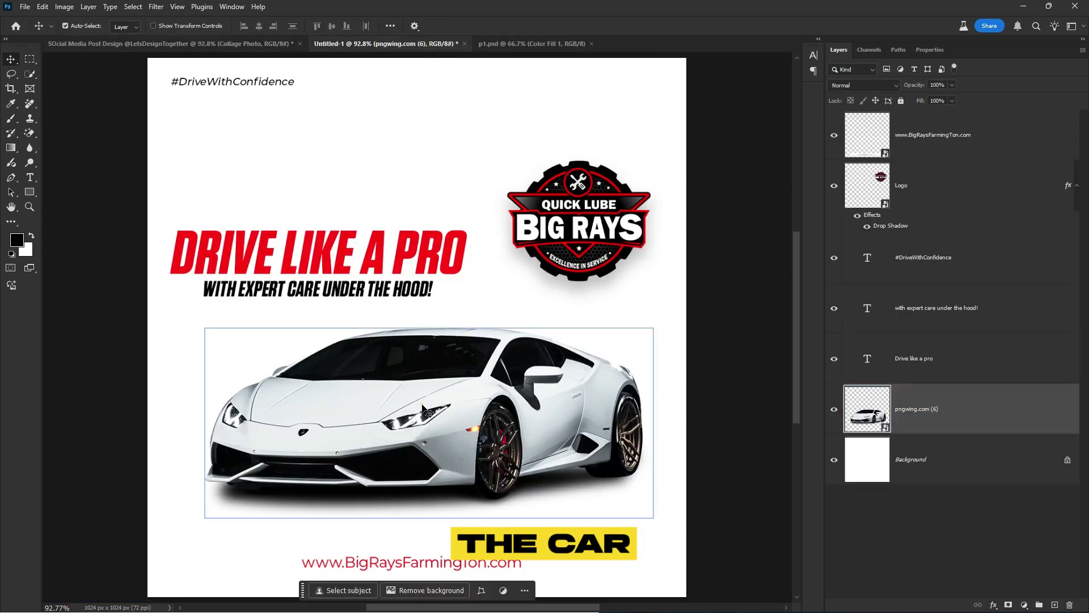
{"action": "left_click_drag", "start_coordinate": [996, 414], "coordinate": [403, 400]}
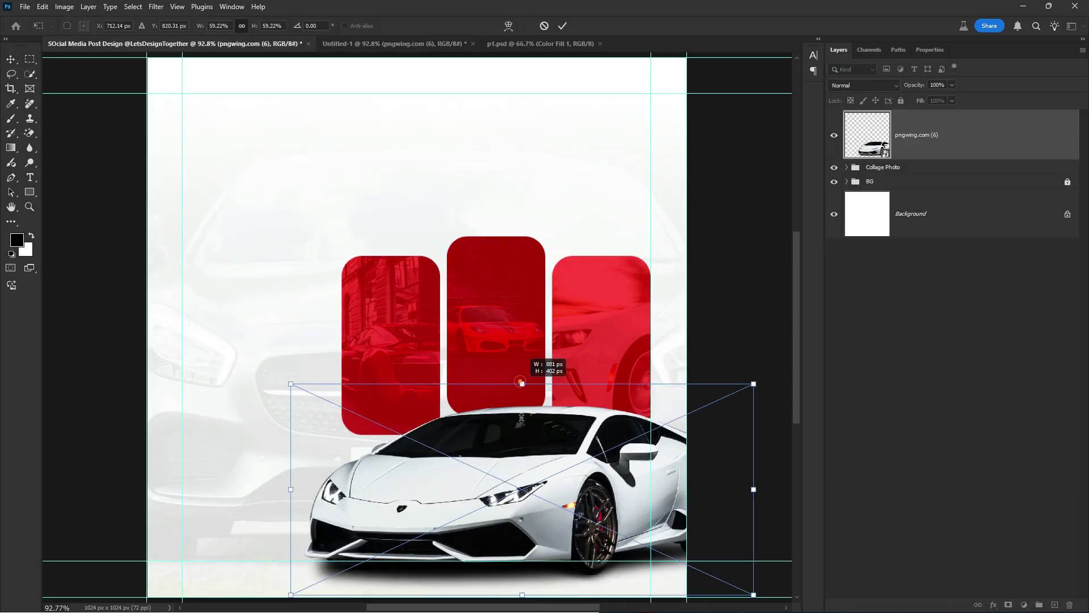
{"action": "left_click_drag", "start_coordinate": [723, 418], "coordinate": [652, 360]}
{"action": "left_click", "coordinate": [563, 25]}
Step: Move the car and panels down slightly, then enlarge the car a little
{"action": "key", "text": "ctrl+t"}
{"action": "left_click_drag", "start_coordinate": [553, 314], "coordinate": [553, 334]}
{"action": "key", "text": "Return"}
{"action": "key", "text": "ctrl+t"}
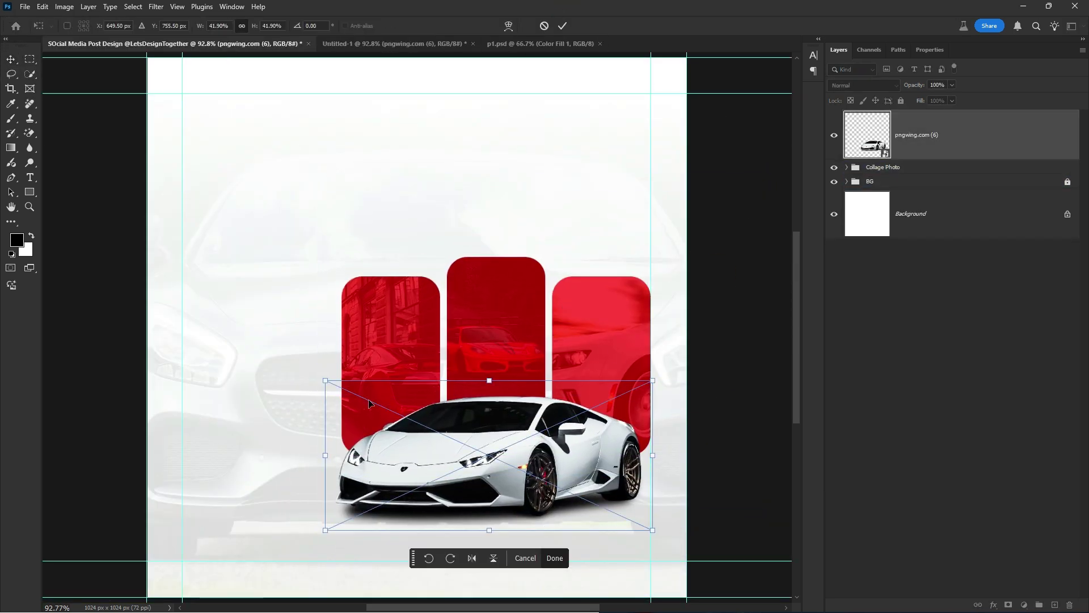
{"action": "left_click_drag", "start_coordinate": [335, 366], "coordinate": [310, 361]}
{"action": "key", "text": "Return"}
Step: Drag the Big Rays logo, headline text and #DriveWithConfidence hashtag into the post
{"action": "left_click", "coordinate": [394, 43]}
{"action": "left_click", "coordinate": [936, 184]}
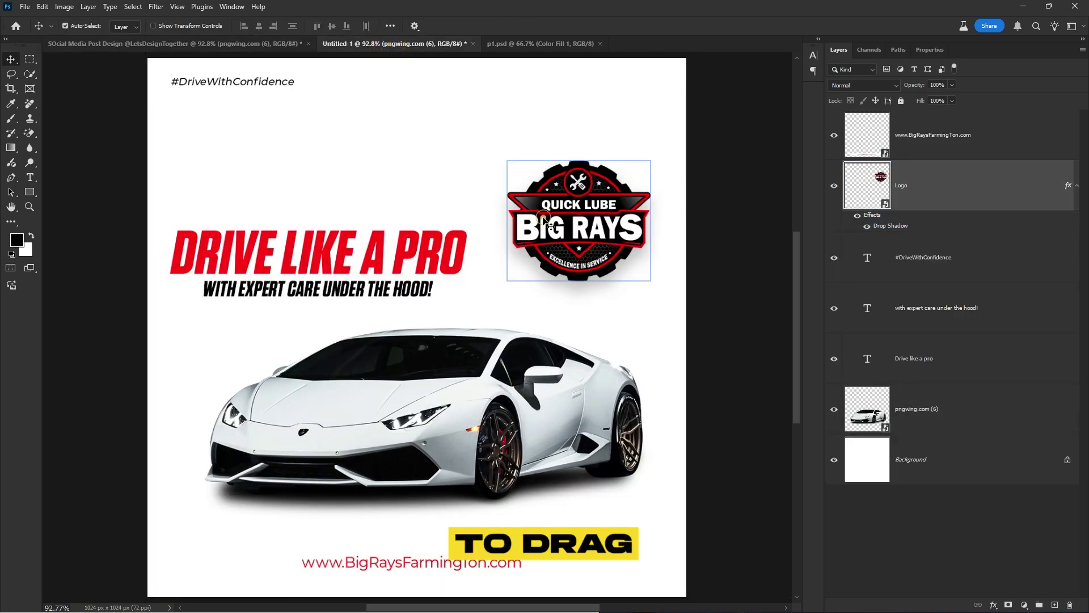
{"action": "mouse_move", "coordinate": [577, 207]}
{"action": "left_mouse_down"}
{"action": "mouse_move", "coordinate": [517, 157]}
{"action": "mouse_move", "coordinate": [528, 154]}
{"action": "left_mouse_up"}
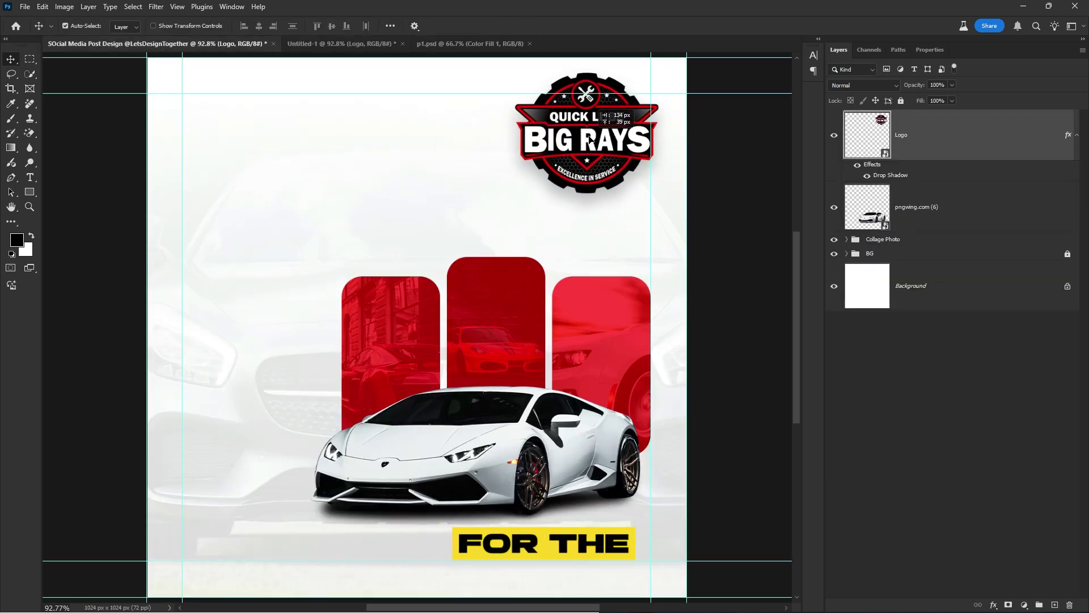
{"action": "key", "text": "ctrl+Tab"}
{"action": "left_click_drag", "start_coordinate": [320, 211], "coordinate": [348, 230]}
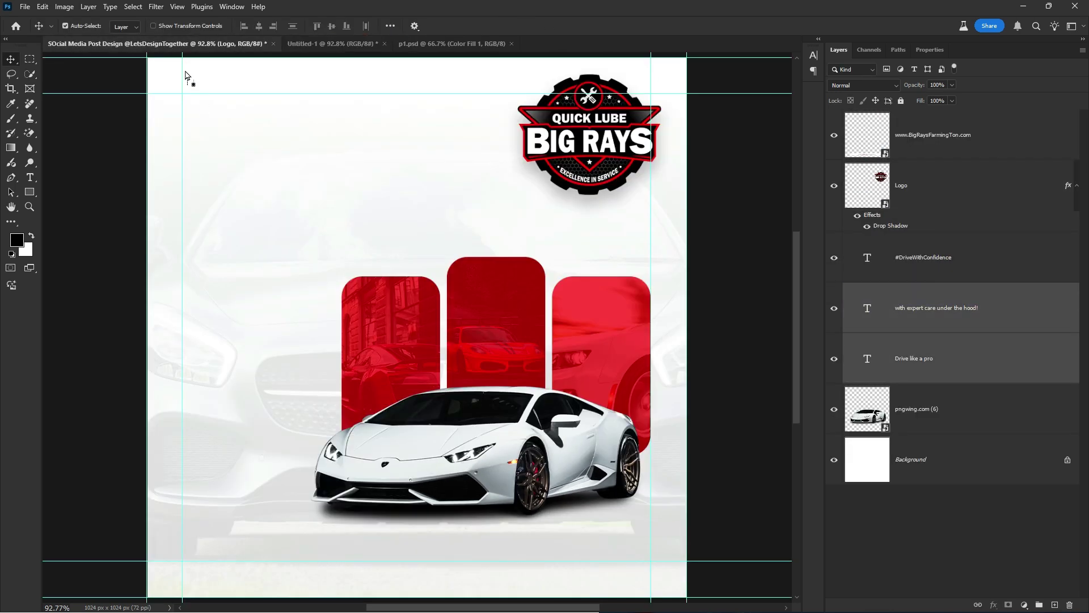
{"action": "key", "text": "ctrl+Tab"}
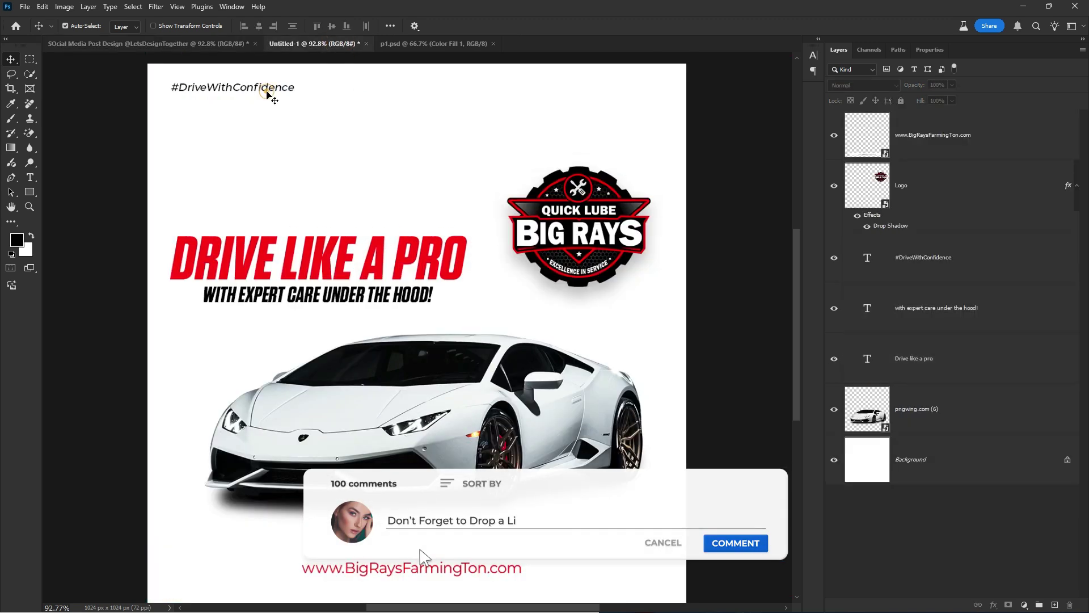
{"action": "left_click_drag", "start_coordinate": [273, 90], "coordinate": [247, 100]}
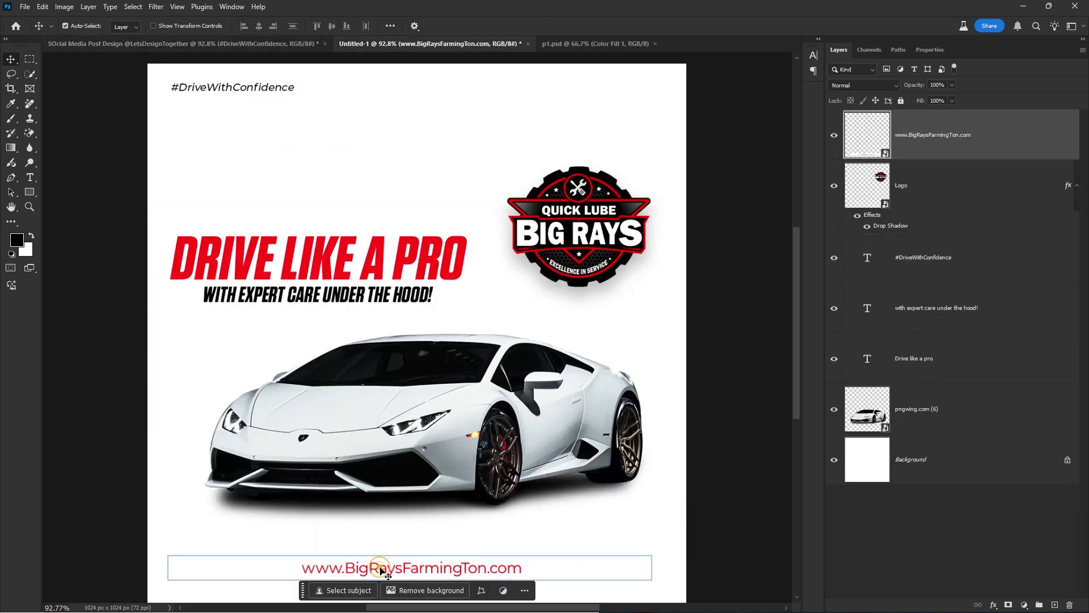
Step: Centre the website text horizontally across the whole canvas
{"action": "key", "text": "ctrl+Tab"}
{"action": "key", "text": "ctrl+a"}
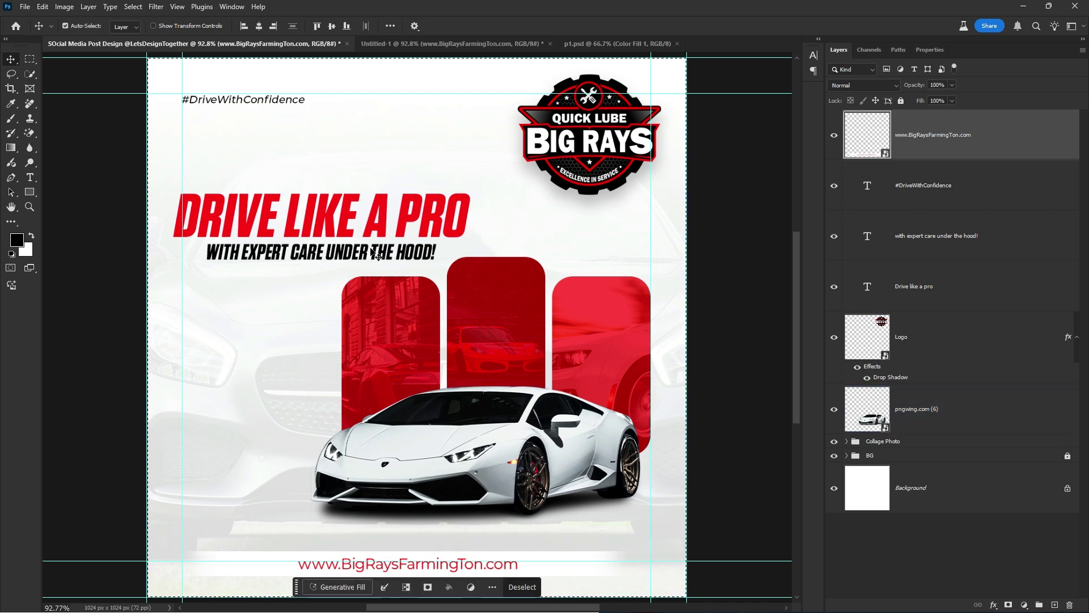
{"action": "left_click", "coordinate": [259, 26]}
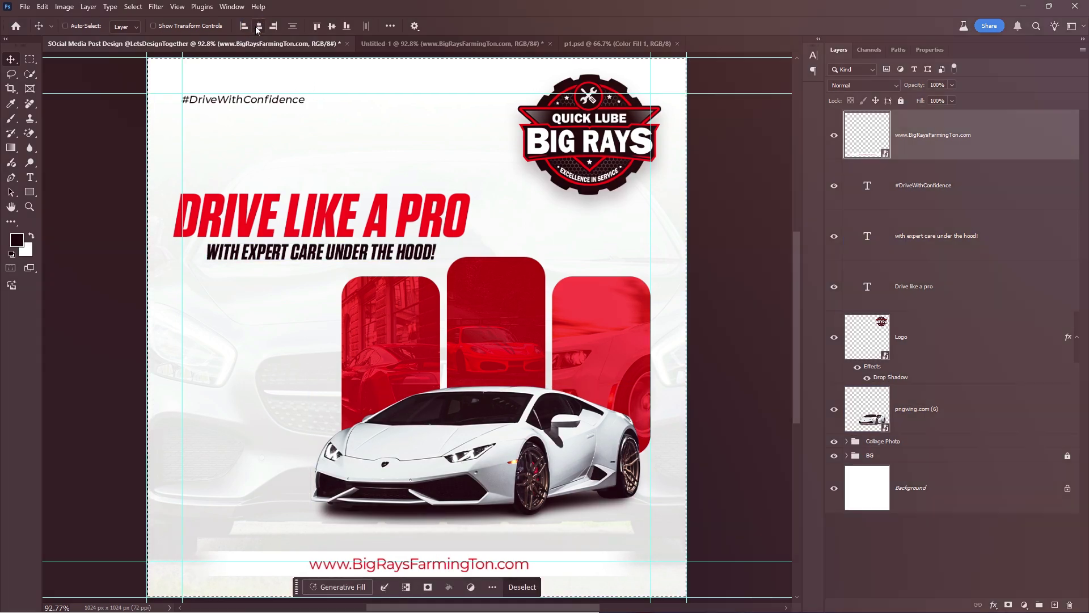